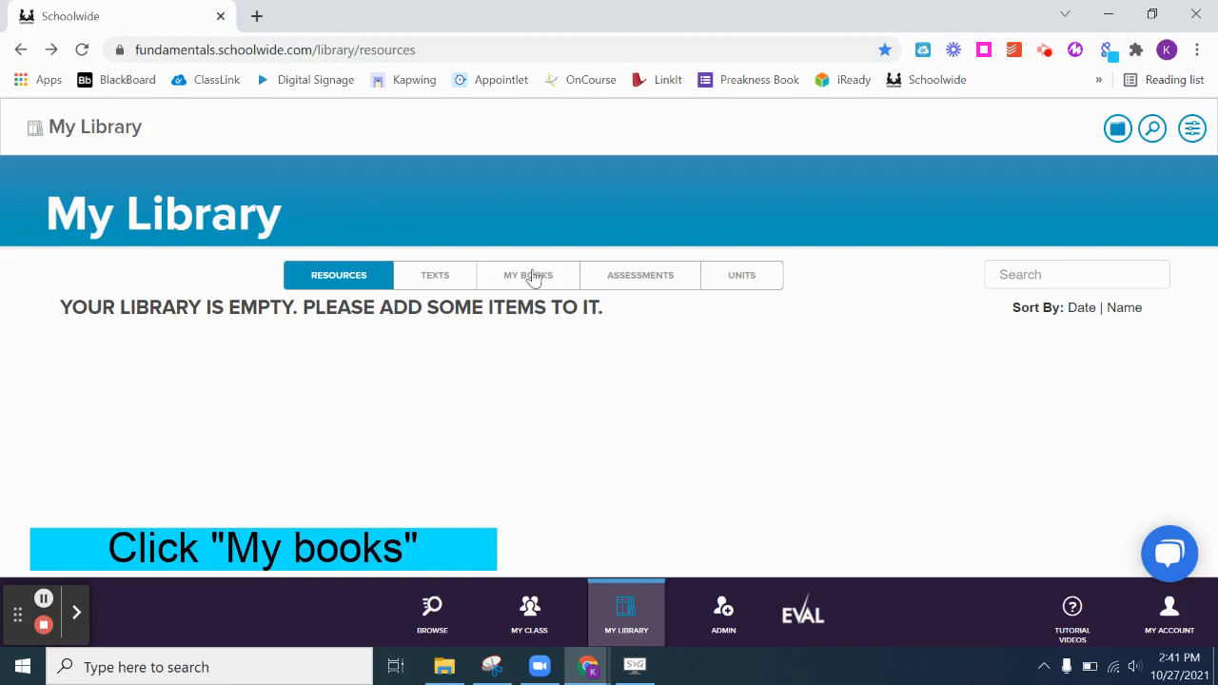
# Step: Go from My Books to the MackinVIA library and open its administrator sign-in page
pyautogui.click(531, 275)
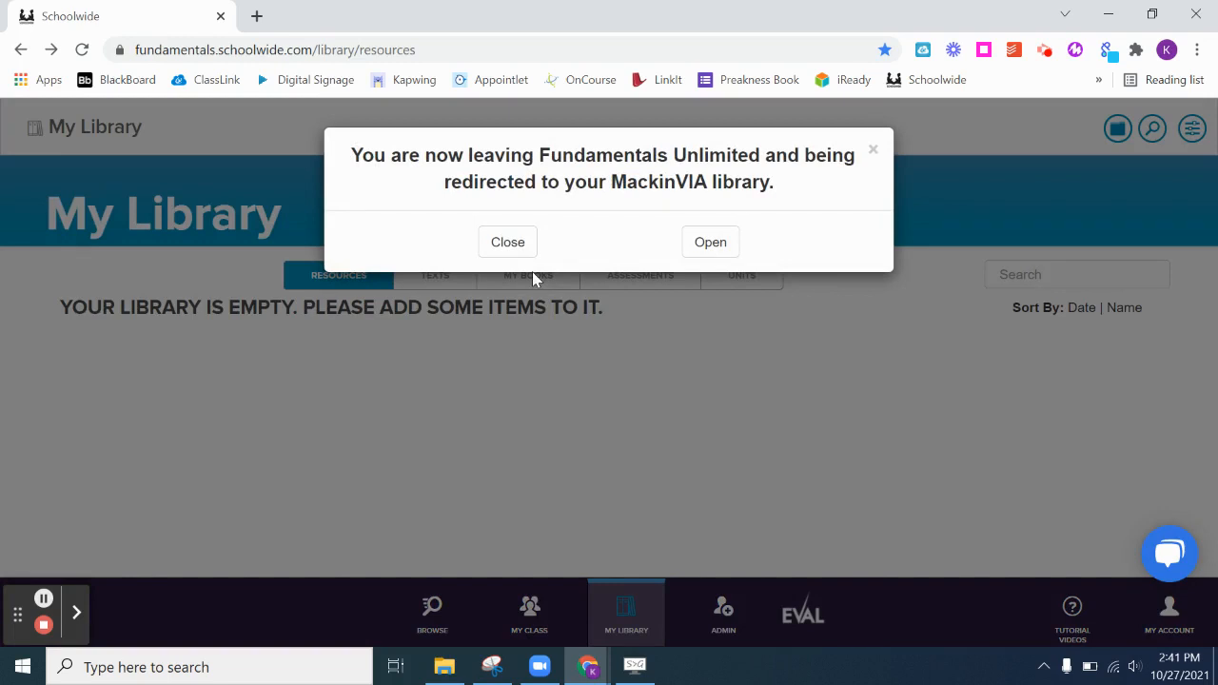
pyautogui.click(709, 241)
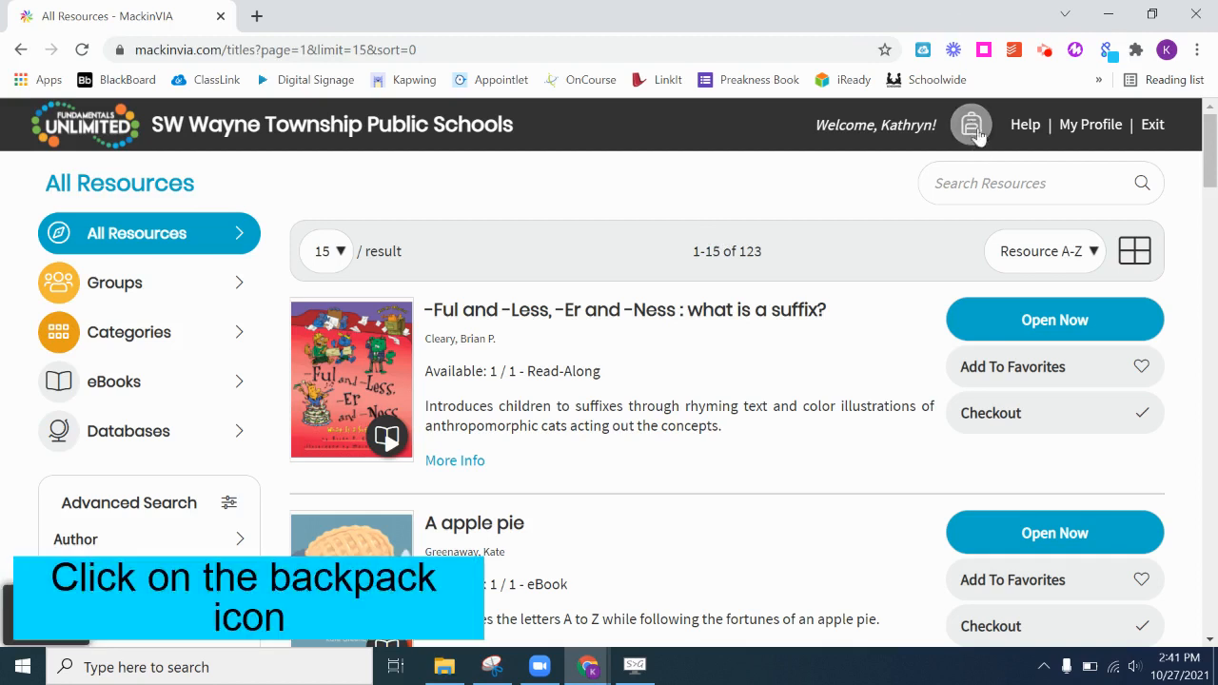
pyautogui.click(973, 124)
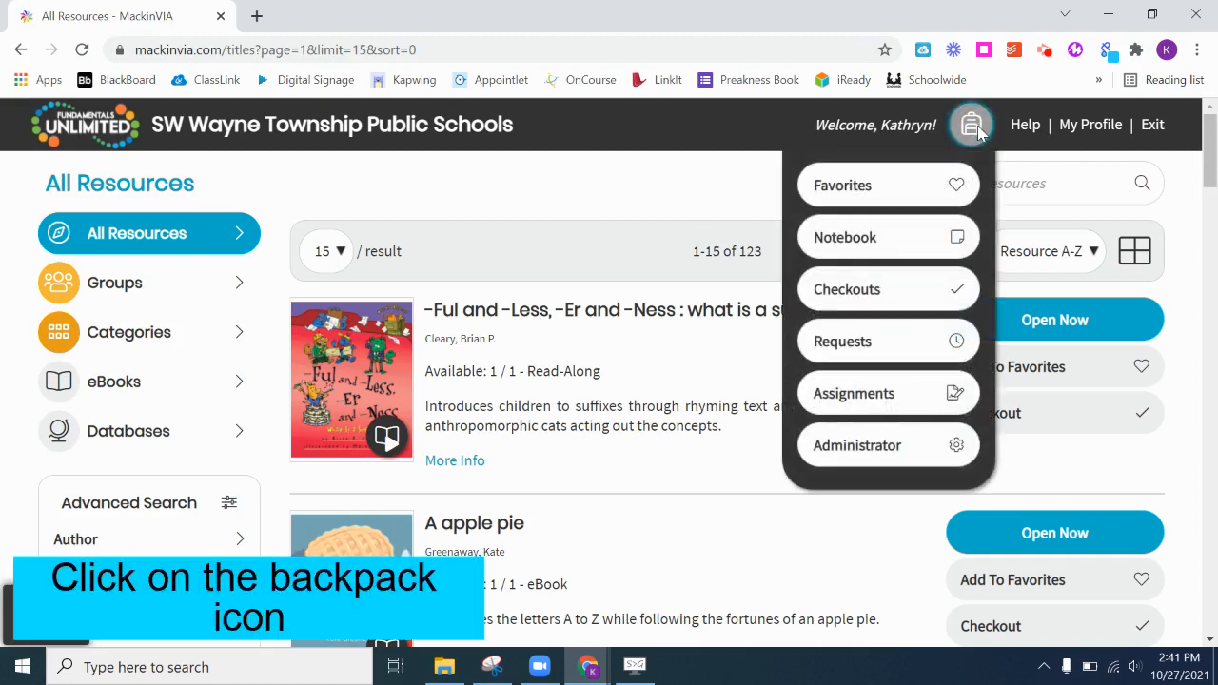
pyautogui.click(893, 454)
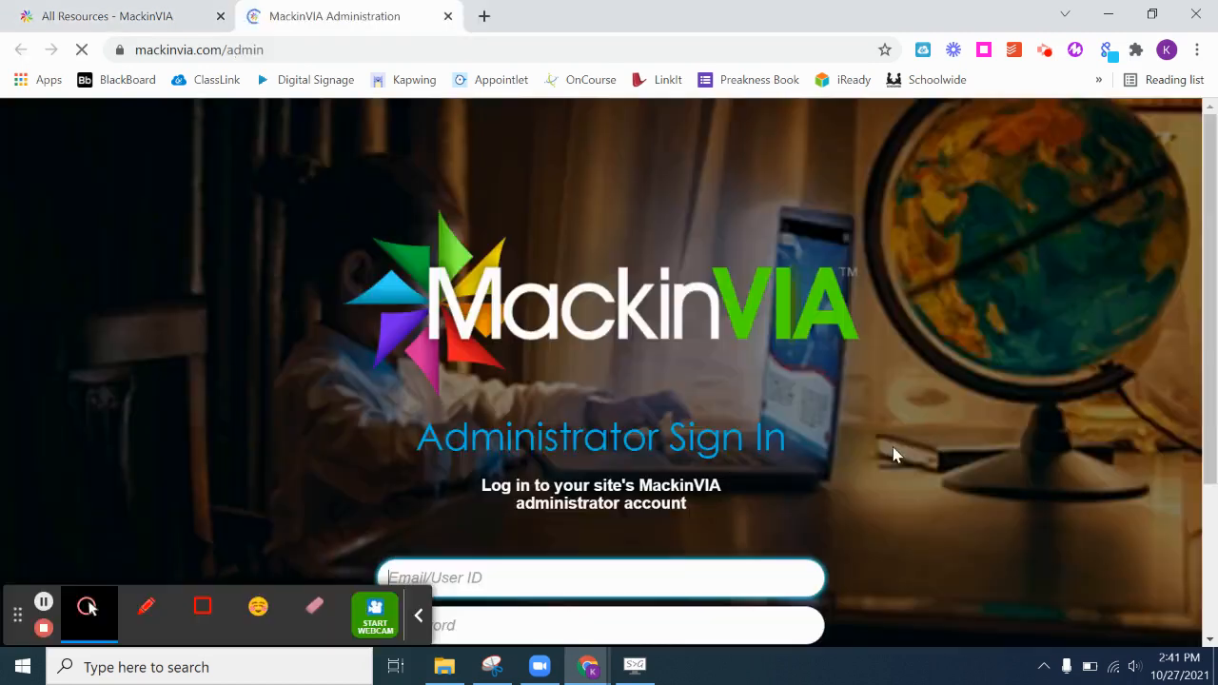
# Step: Sign in to the MackinVIA administrator account with the e-mail address and account password
pyautogui.scroll(-2, 487, 645)
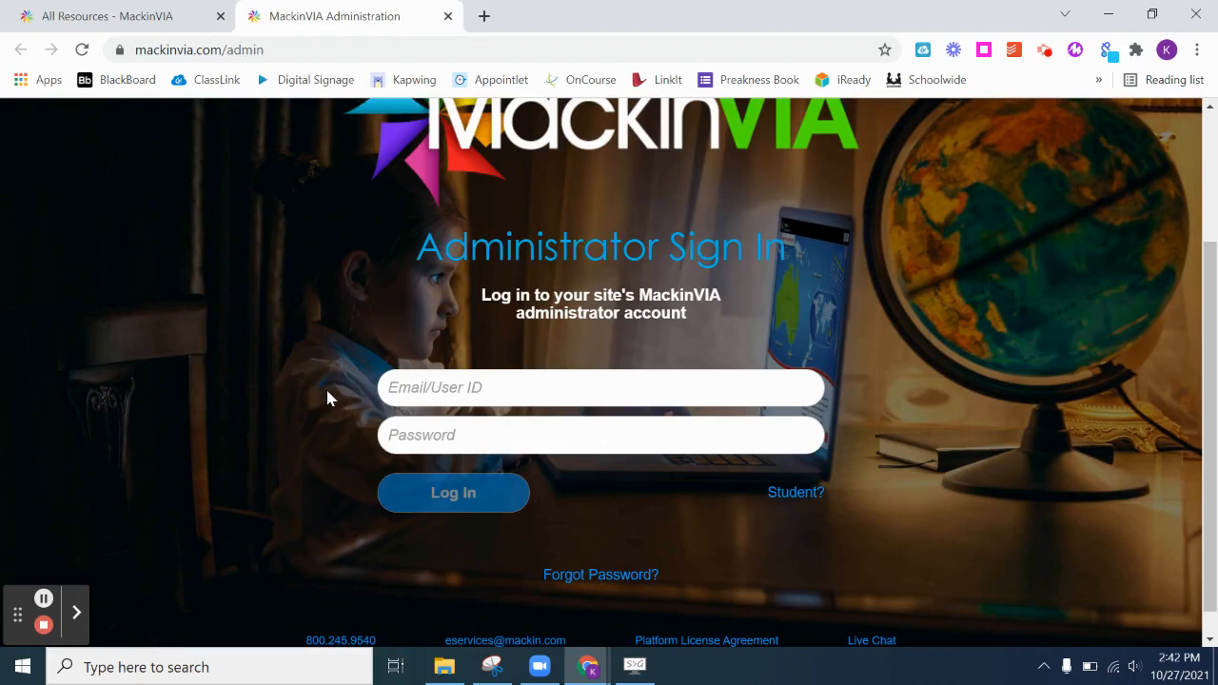
pyautogui.scroll(1, 326, 398)
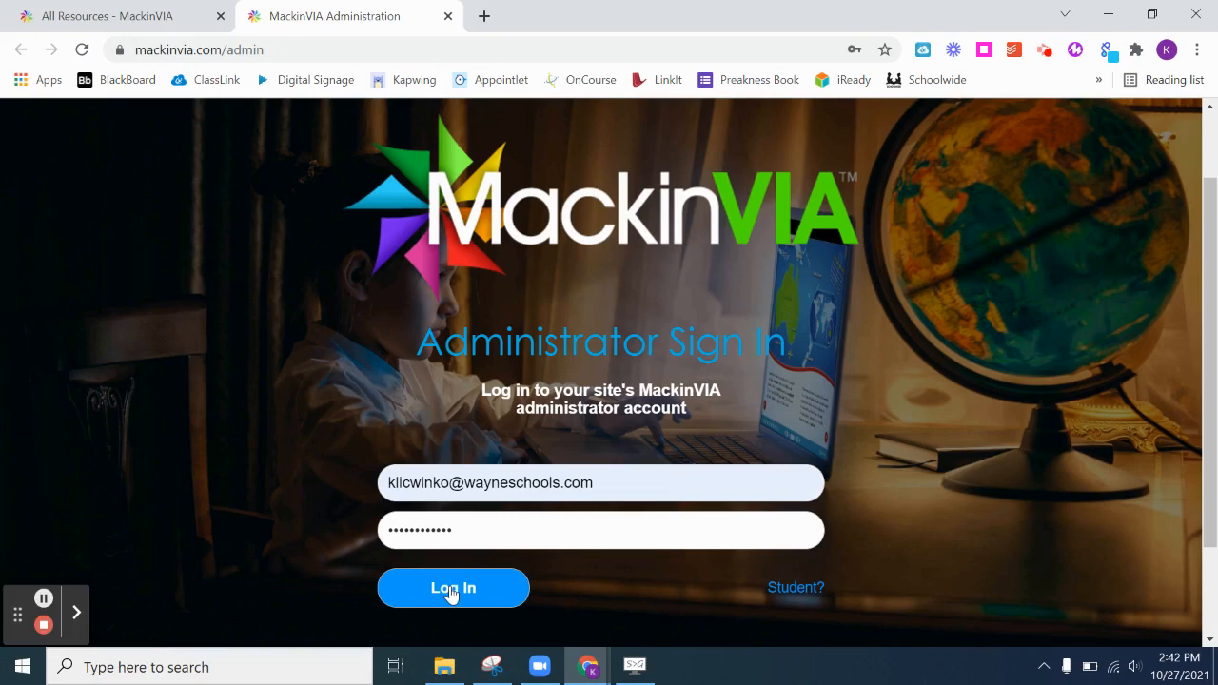
pyautogui.click(451, 590)
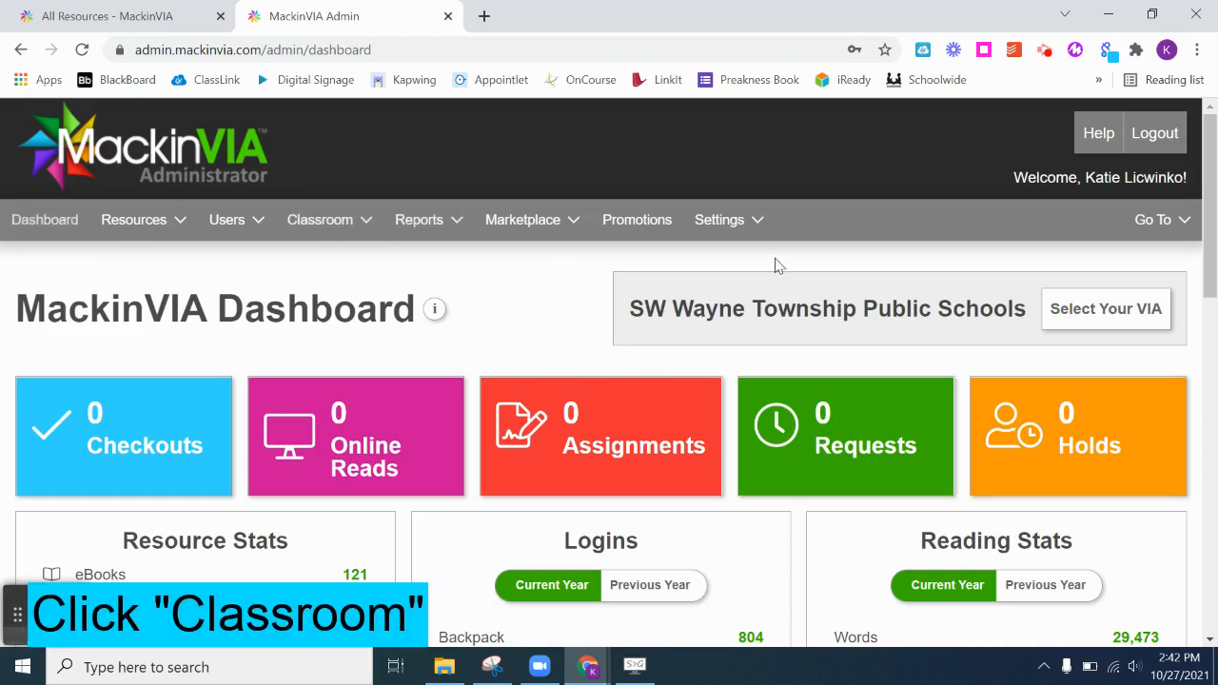
# Step: Go to the classroom assignments page and start creating a new assignment
pyautogui.click(366, 225)
pyautogui.click(358, 268)
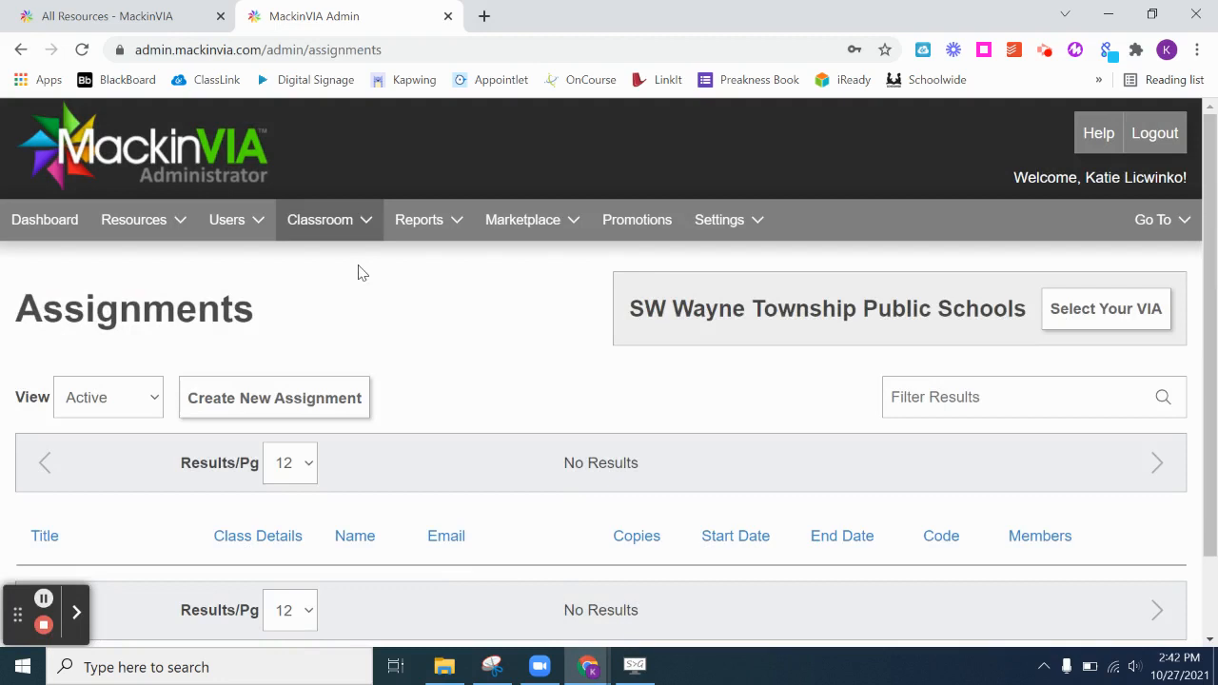
pyautogui.scroll(-1, 453, 323)
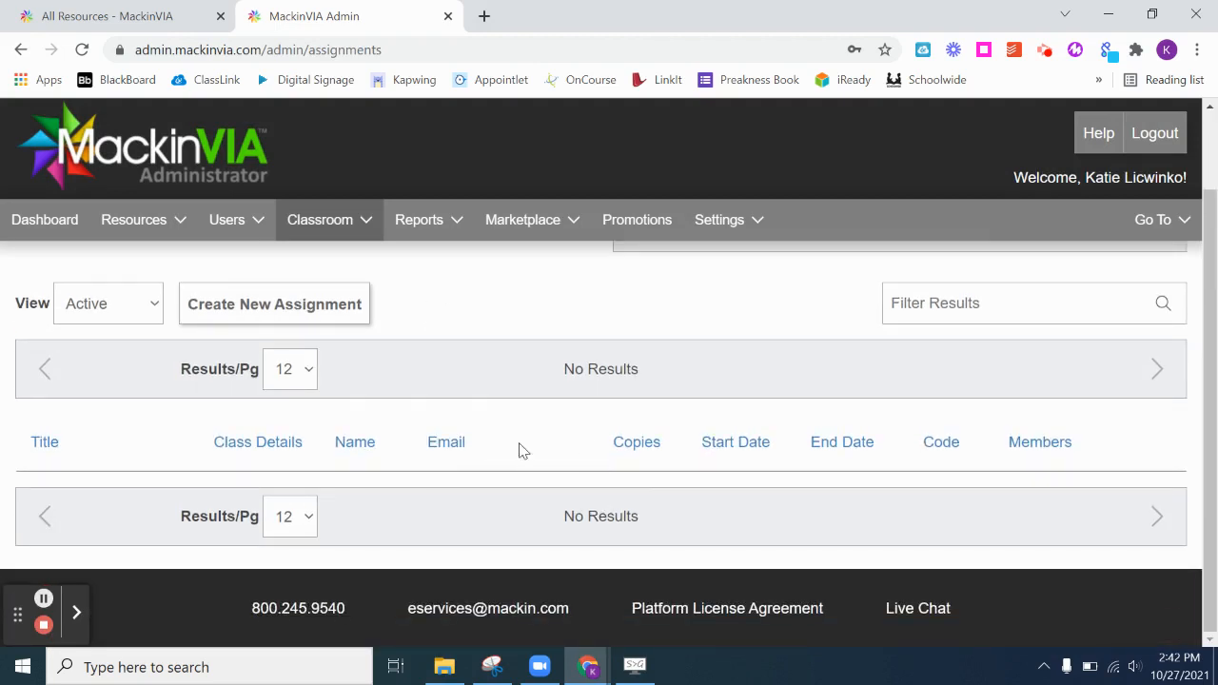
pyautogui.scroll(1, 400, 433)
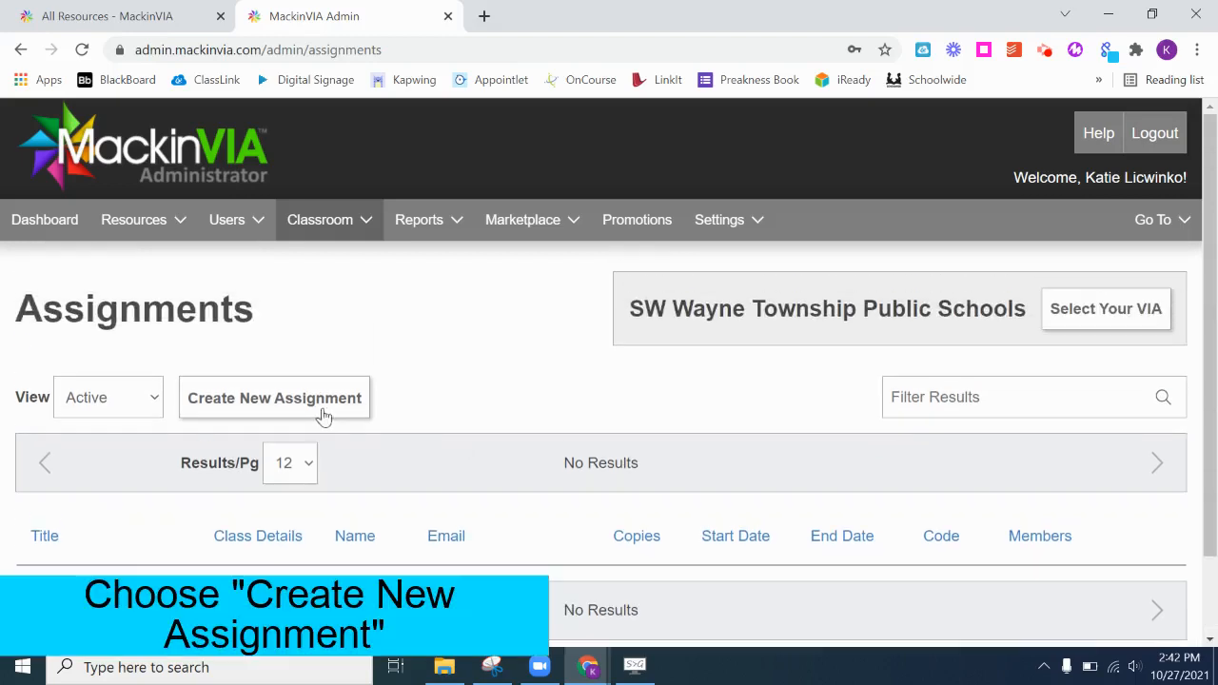
pyautogui.click(278, 401)
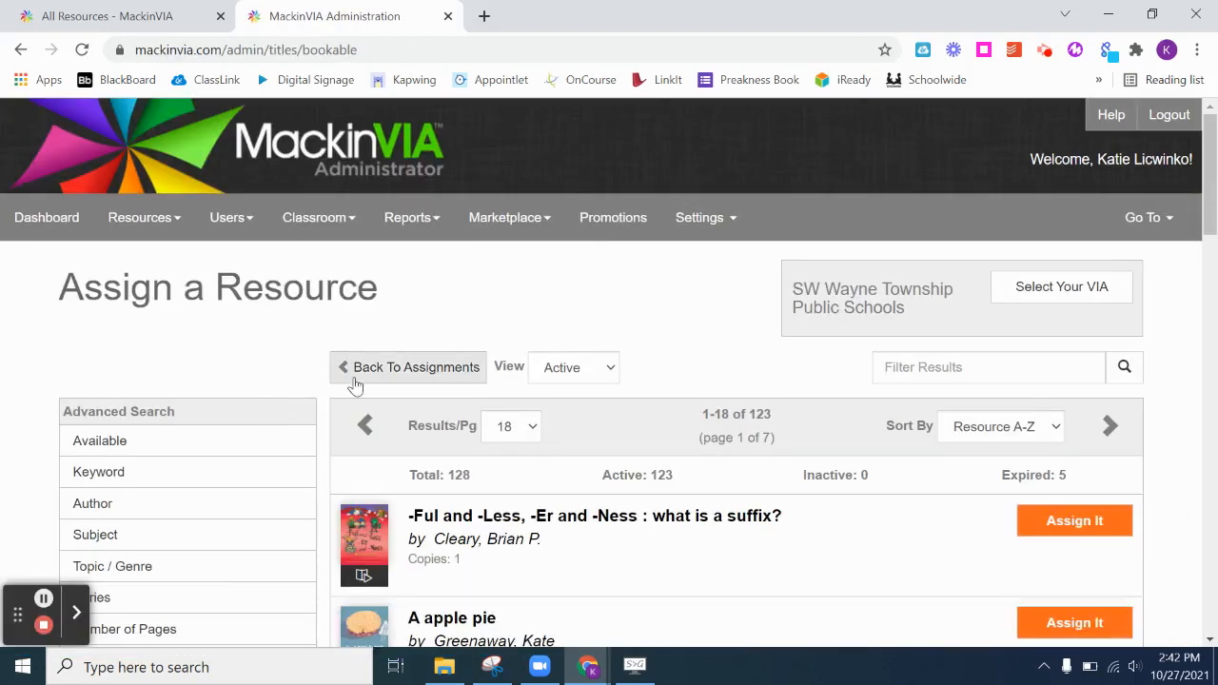
# Step: Browse the search filters and the assignable resources, looking for a book without a limited number of copies
pyautogui.scroll(-1, 409, 466)
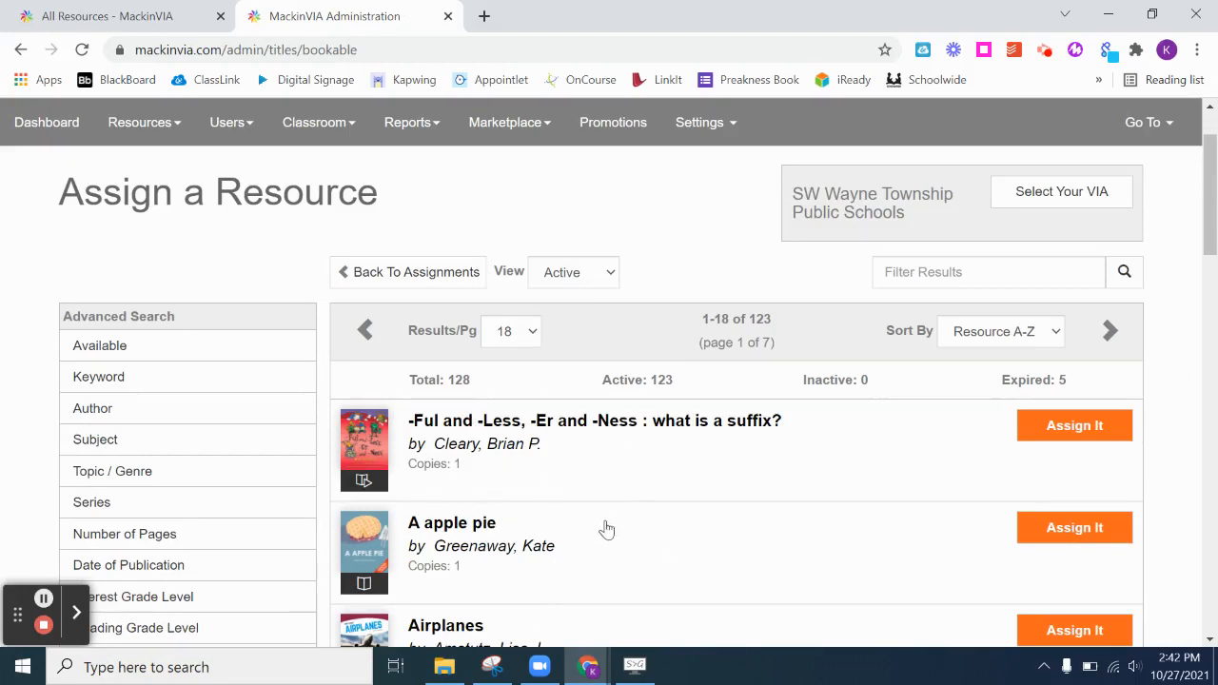
pyautogui.scroll(-1, 404, 427)
pyautogui.scroll(-1, 403, 427)
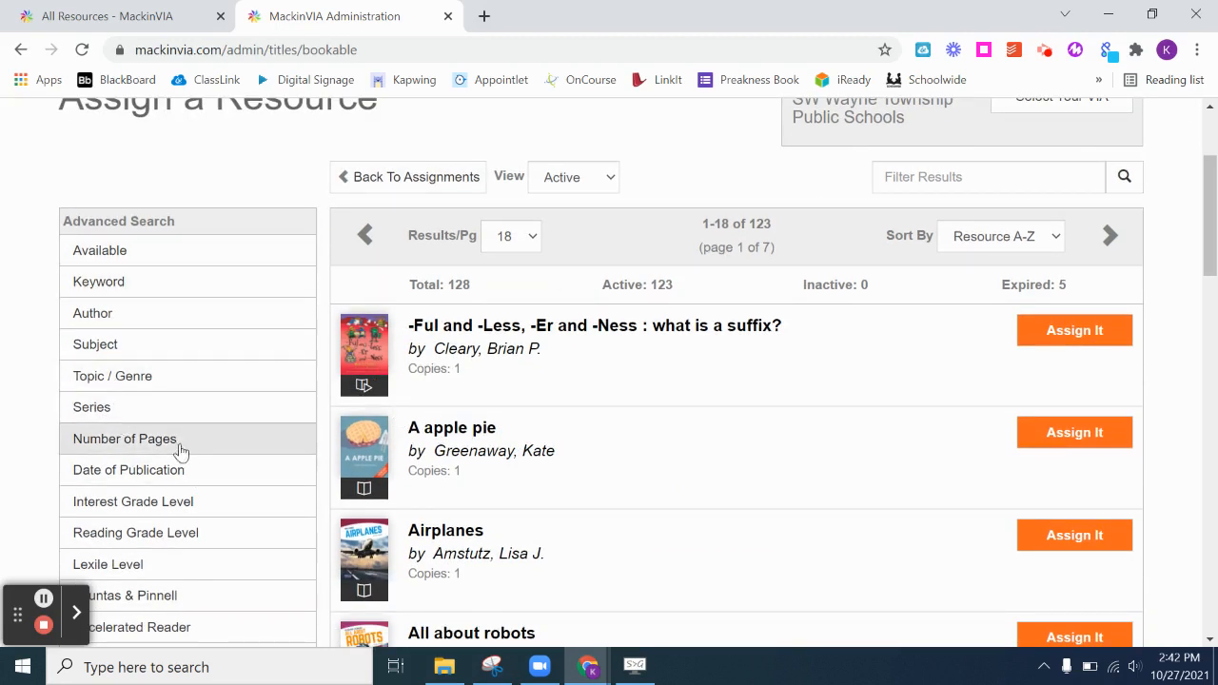
pyautogui.scroll(-1, 176, 475)
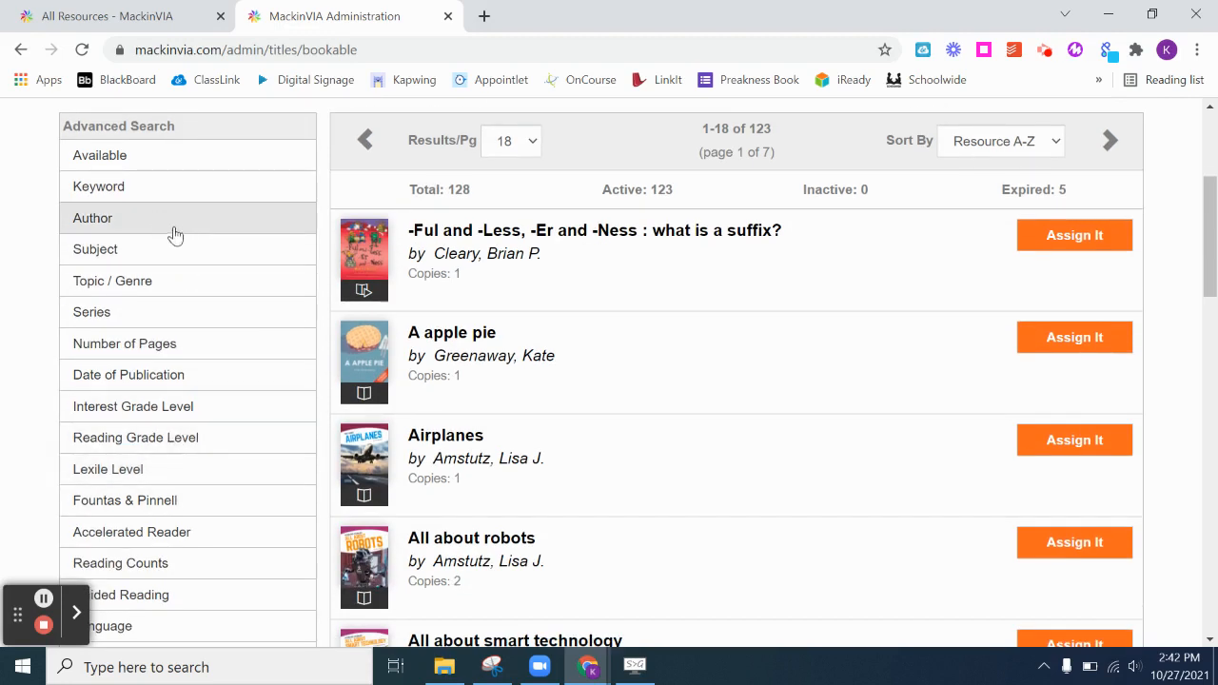
pyautogui.scroll(-7, 715, 353)
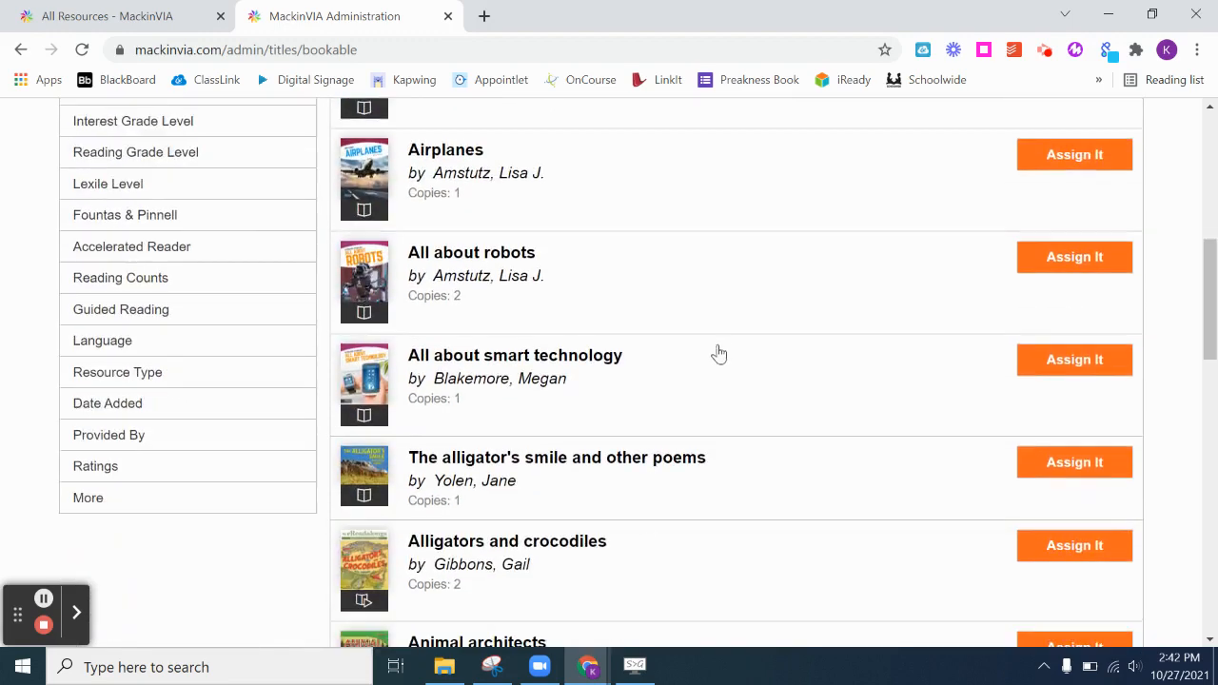
pyautogui.scroll(-6, 718, 352)
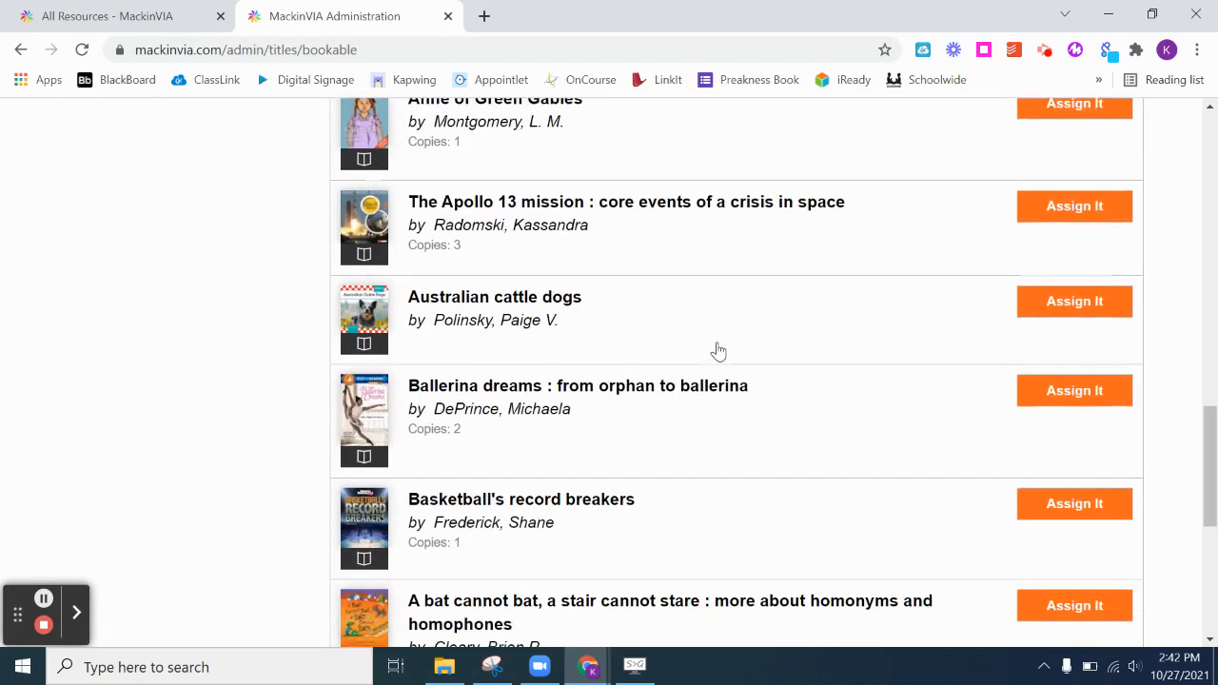
pyautogui.scroll(-1, 718, 350)
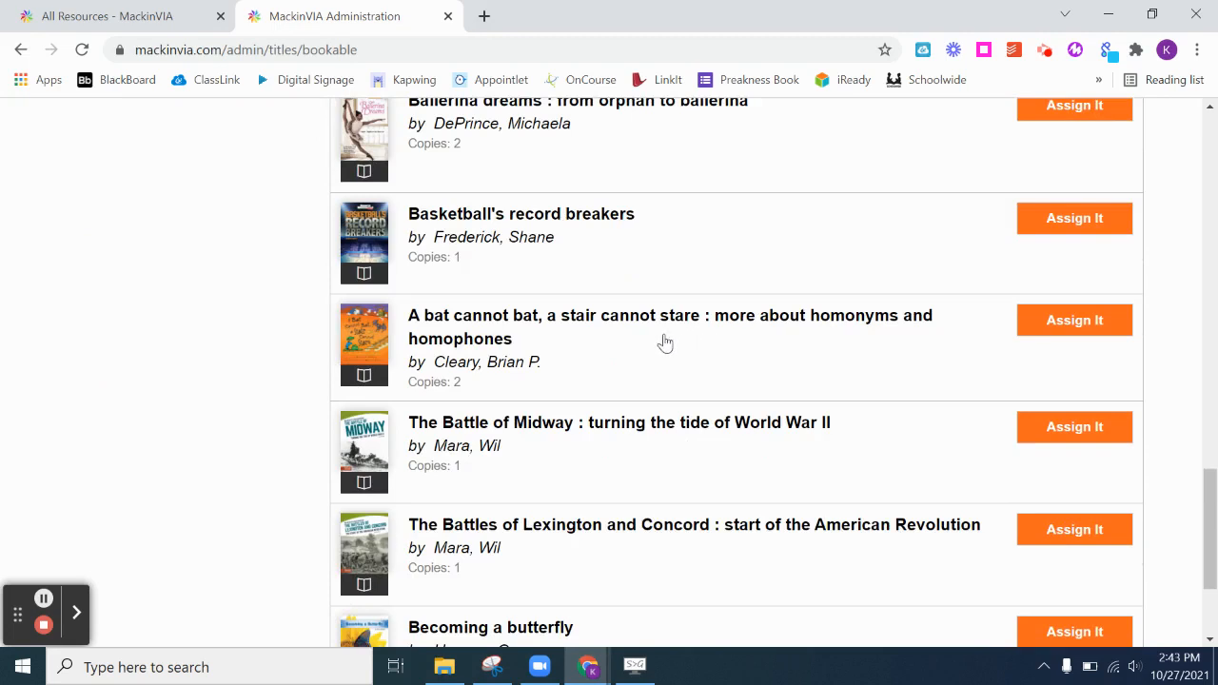
pyautogui.scroll(-1, 671, 331)
pyautogui.scroll(1, 671, 331)
pyautogui.scroll(1, 438, 166)
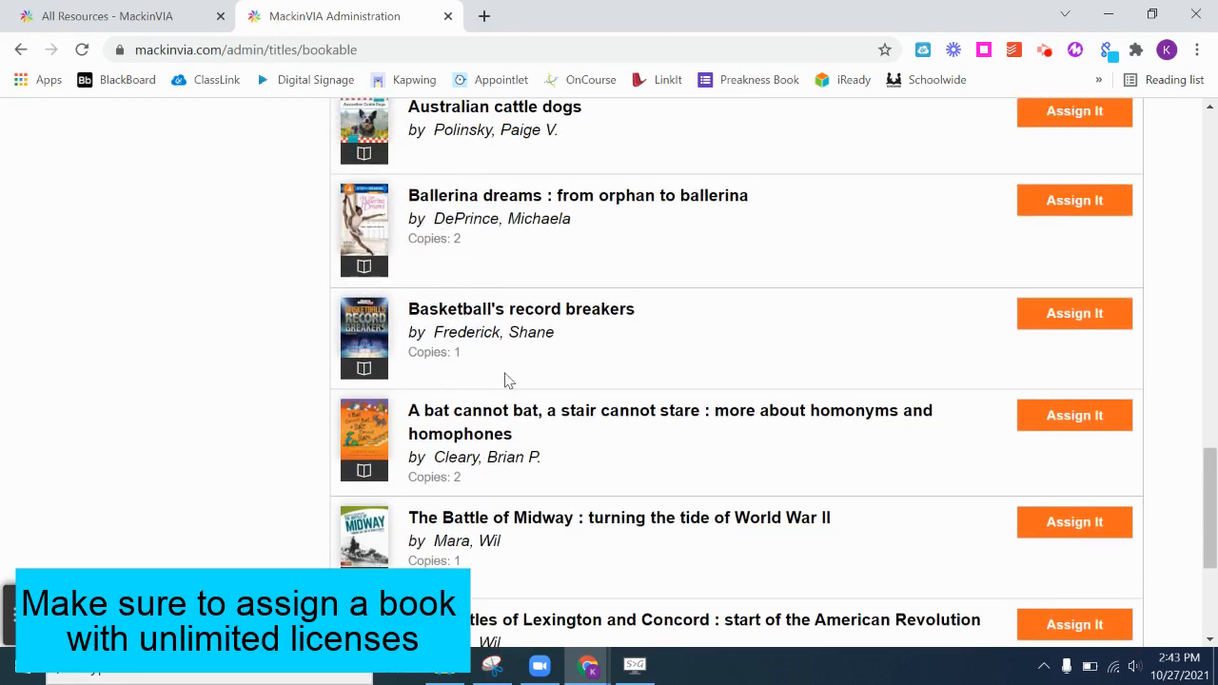
pyautogui.scroll(-3, 533, 413)
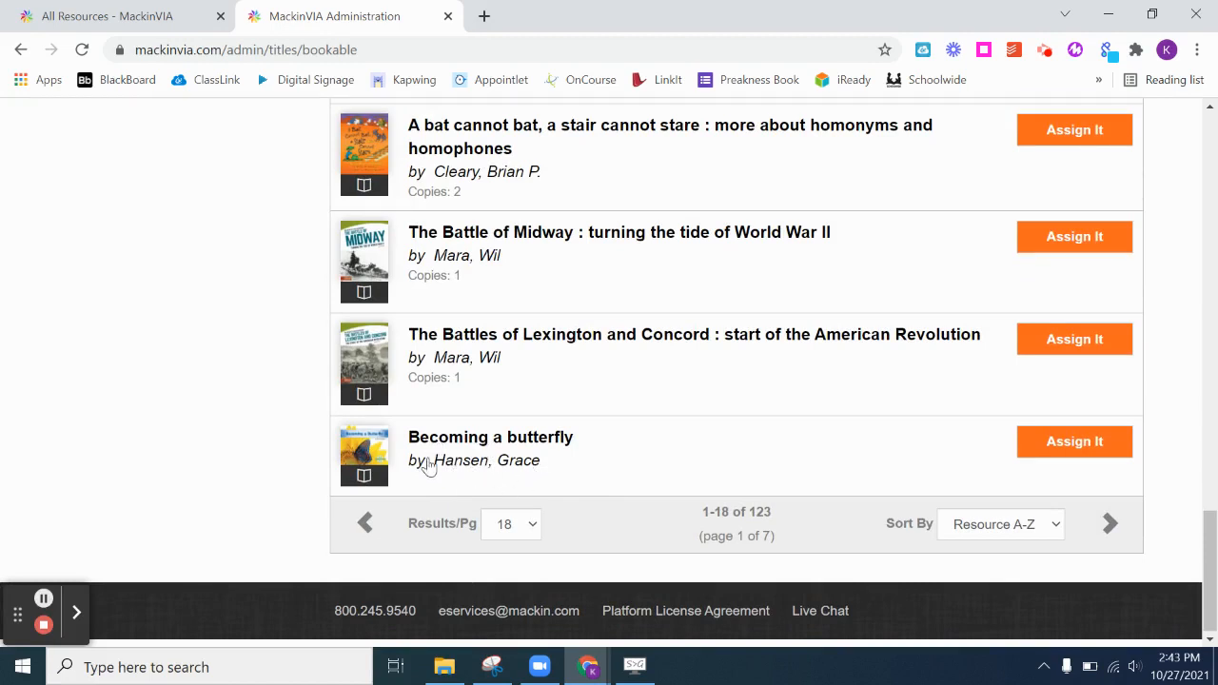
# Step: Open the resource details of "Becoming a butterfly" and check its copies and license type
pyautogui.click(587, 465)
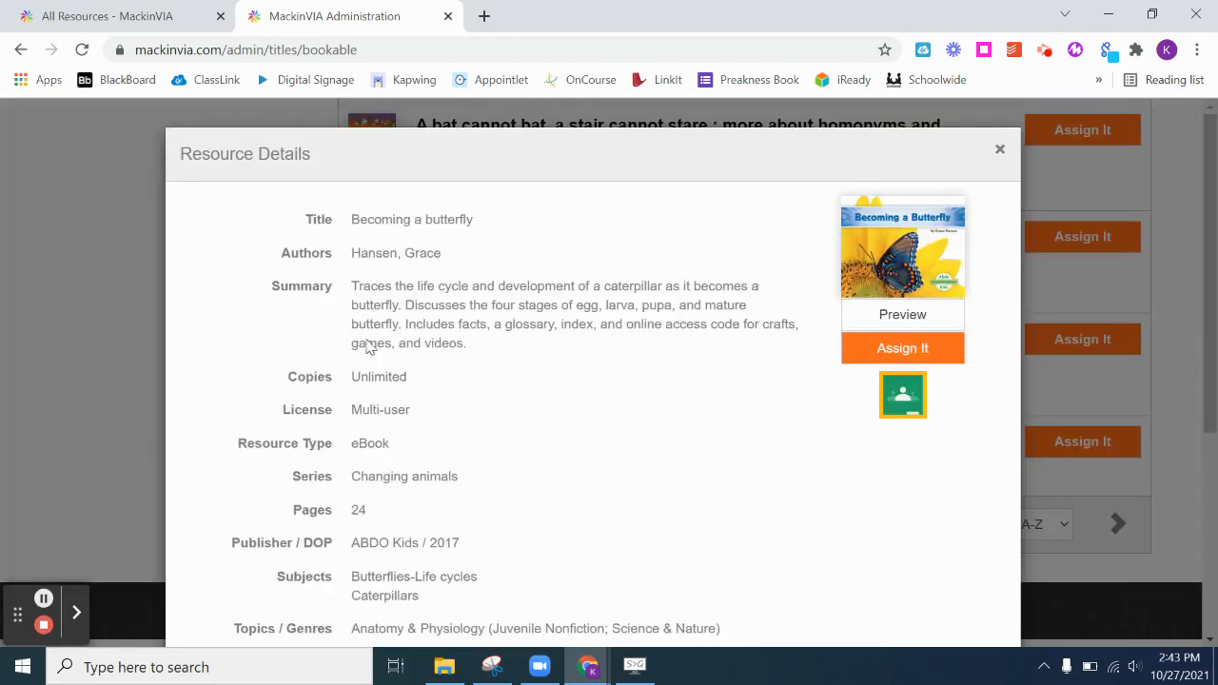
pyautogui.moveTo(356, 382); pyautogui.dragTo(429, 425)
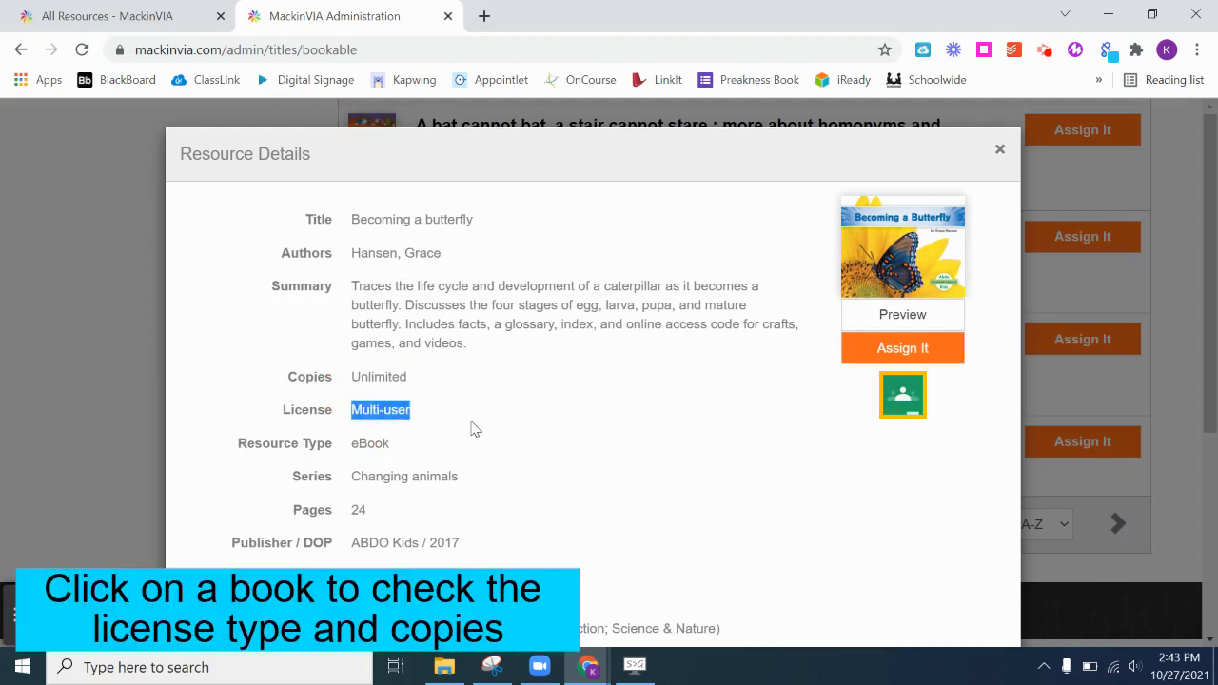
pyautogui.click(470, 428)
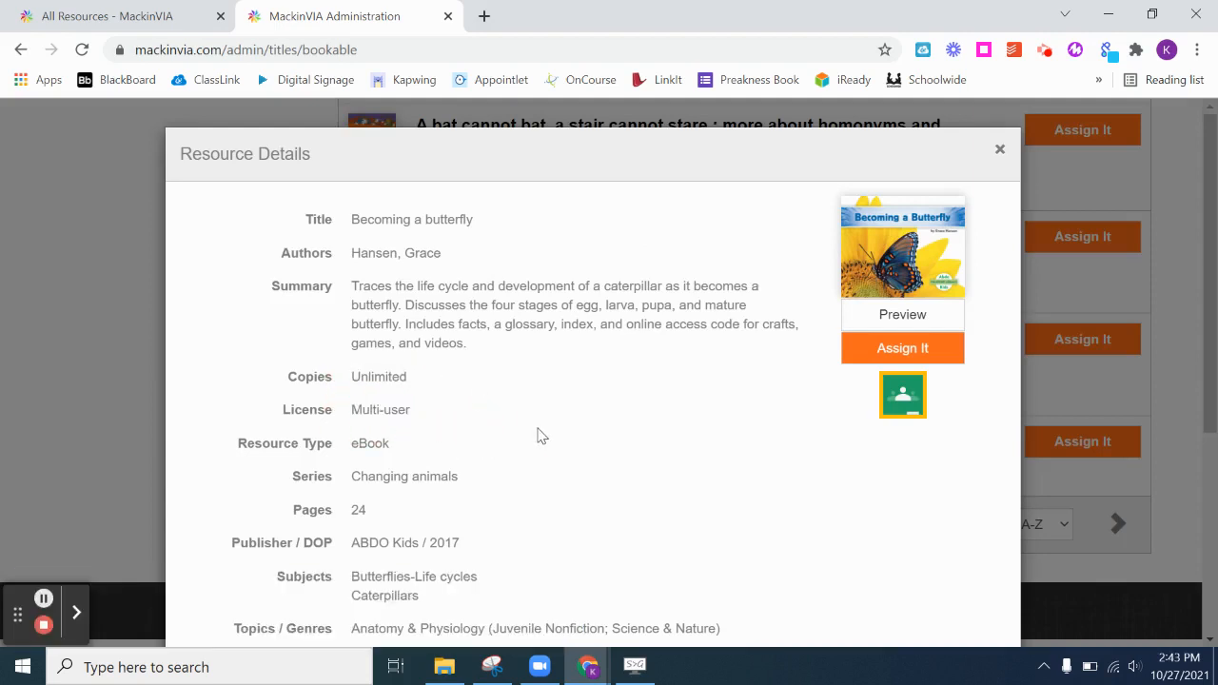
pyautogui.scroll(-1, 543, 436)
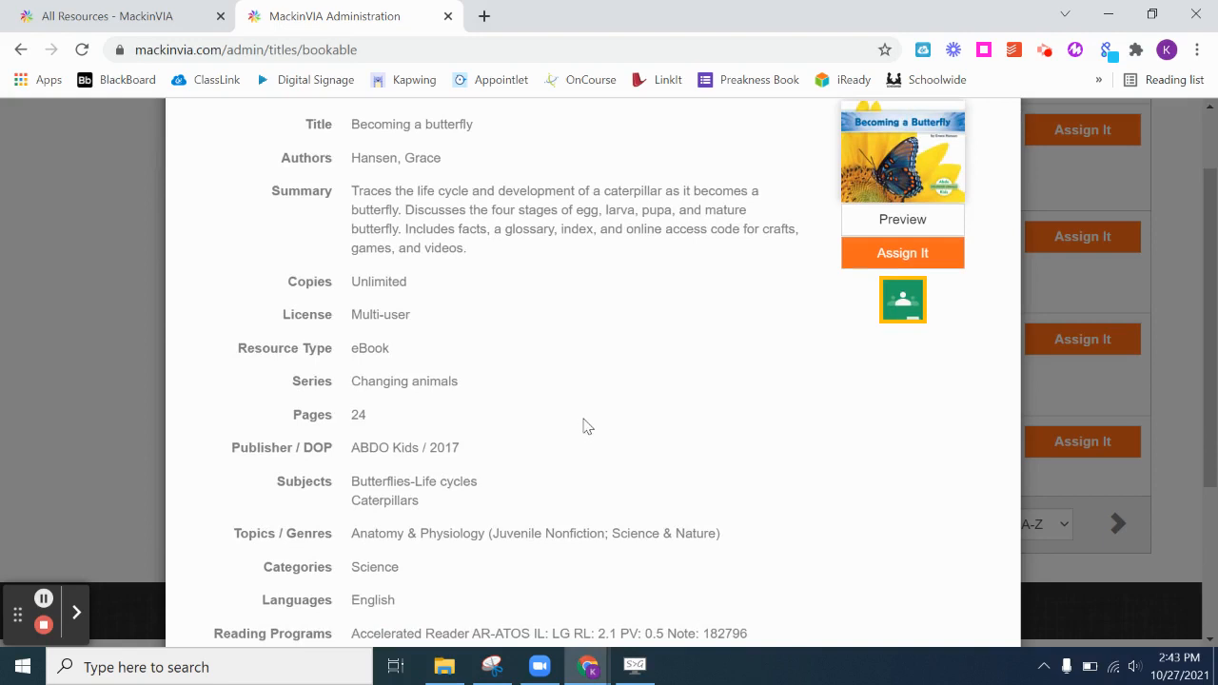
pyautogui.scroll(1, 570, 408)
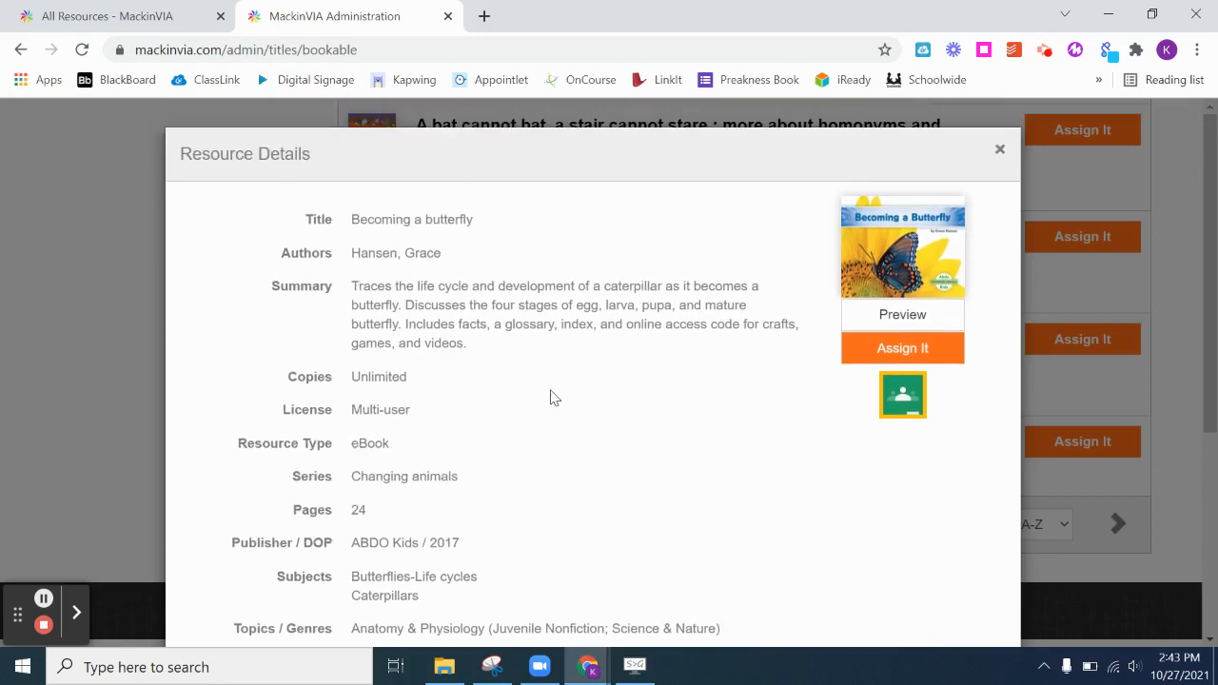
# Step: Share "Becoming a butterfly" to Google Classroom in a maximized window, choosing the Grade 2 sample classroom as the class
pyautogui.click(903, 395)
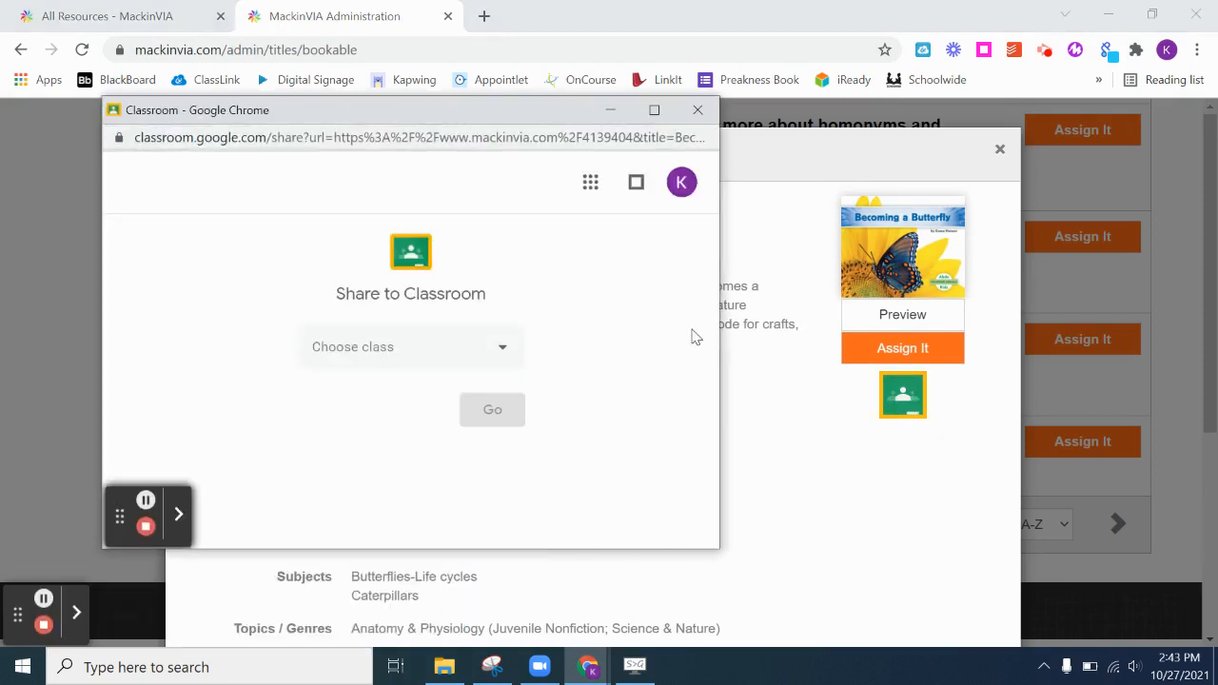
pyautogui.click(653, 110)
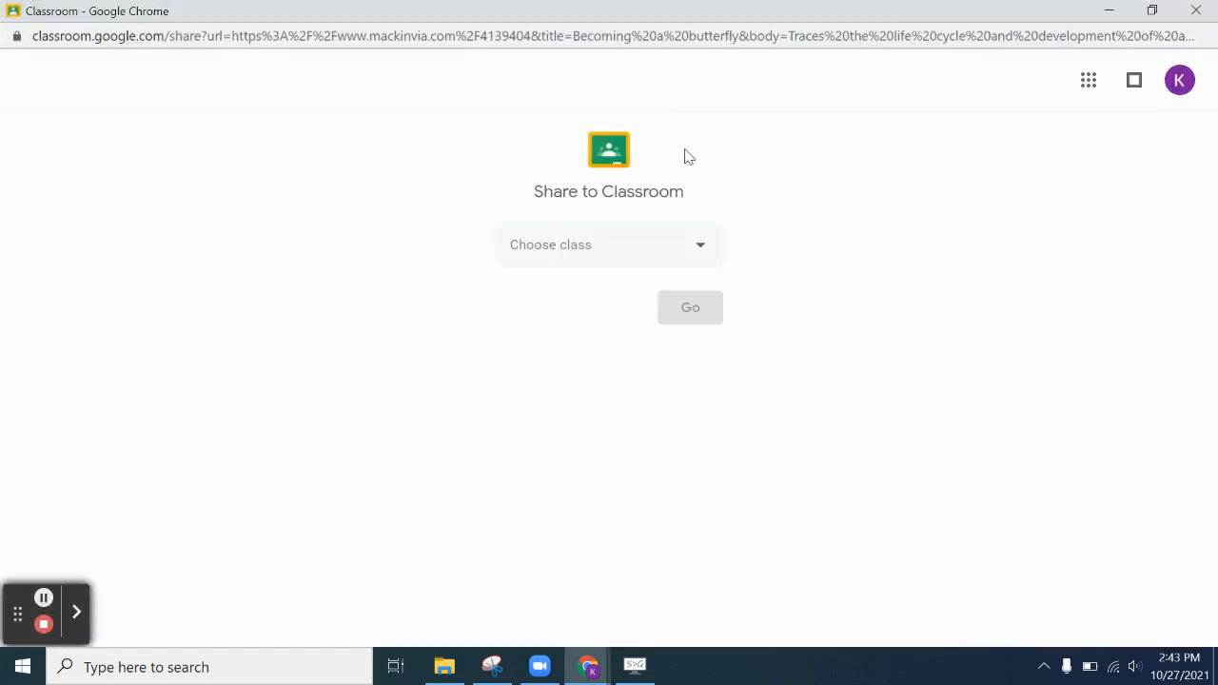
pyautogui.click(701, 249)
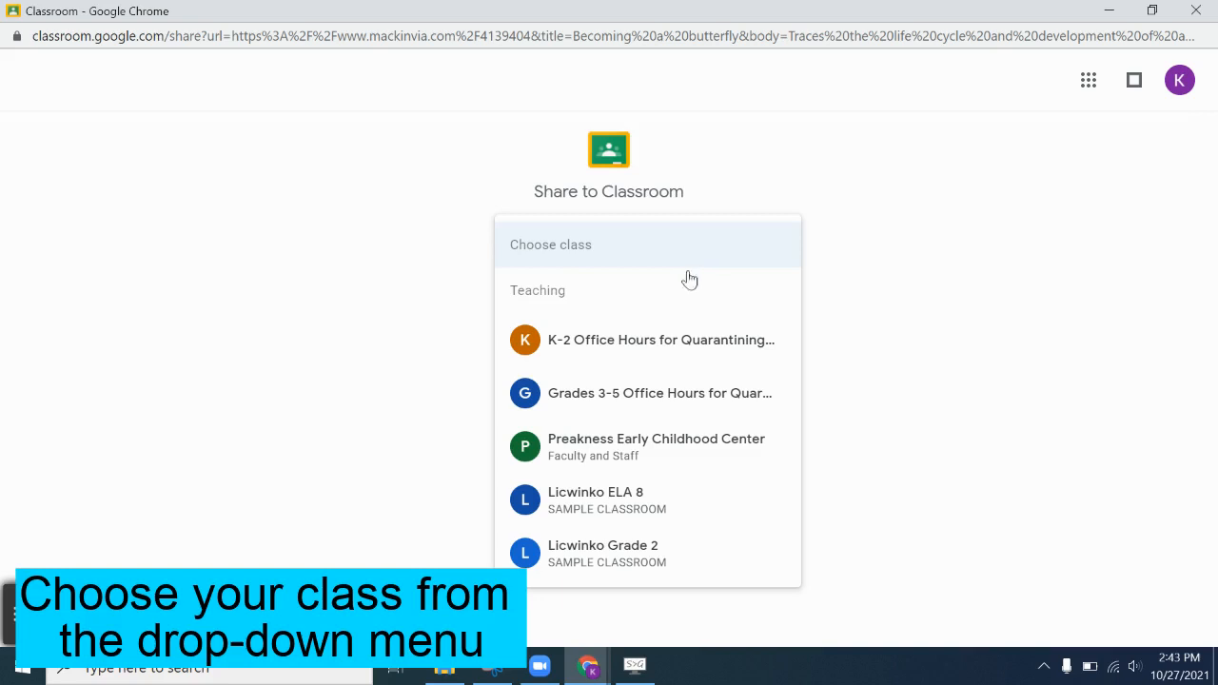
pyautogui.click(593, 563)
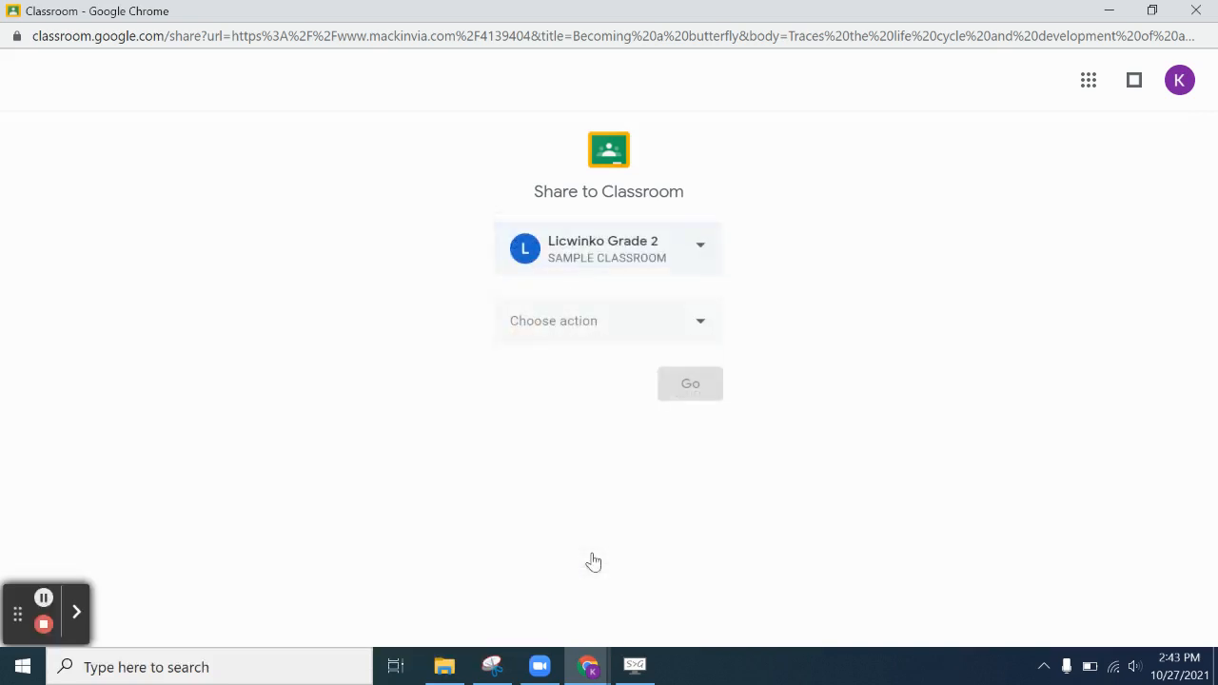
# Step: Try Create assignment and Make an announcement as the action for the shared book
pyautogui.click(550, 333)
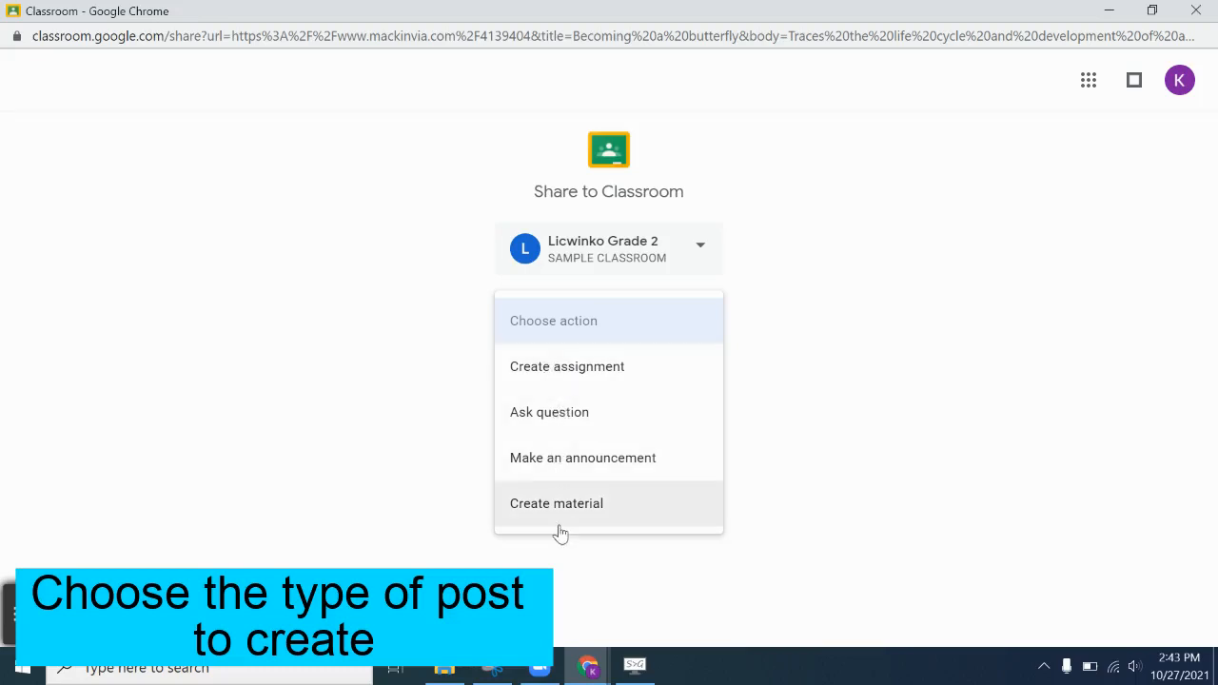
pyautogui.click(574, 381)
pyautogui.click(572, 343)
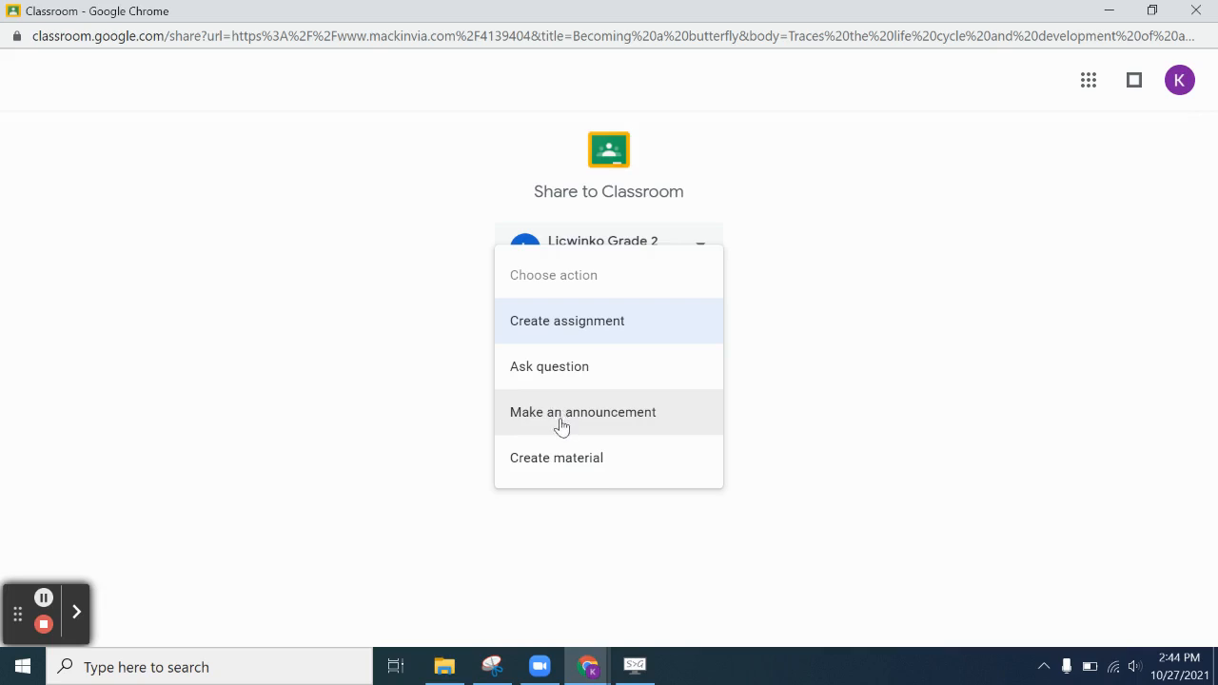
pyautogui.click(560, 420)
# Step: Set the sharing action to Create material and proceed to the material post form
pyautogui.click(555, 337)
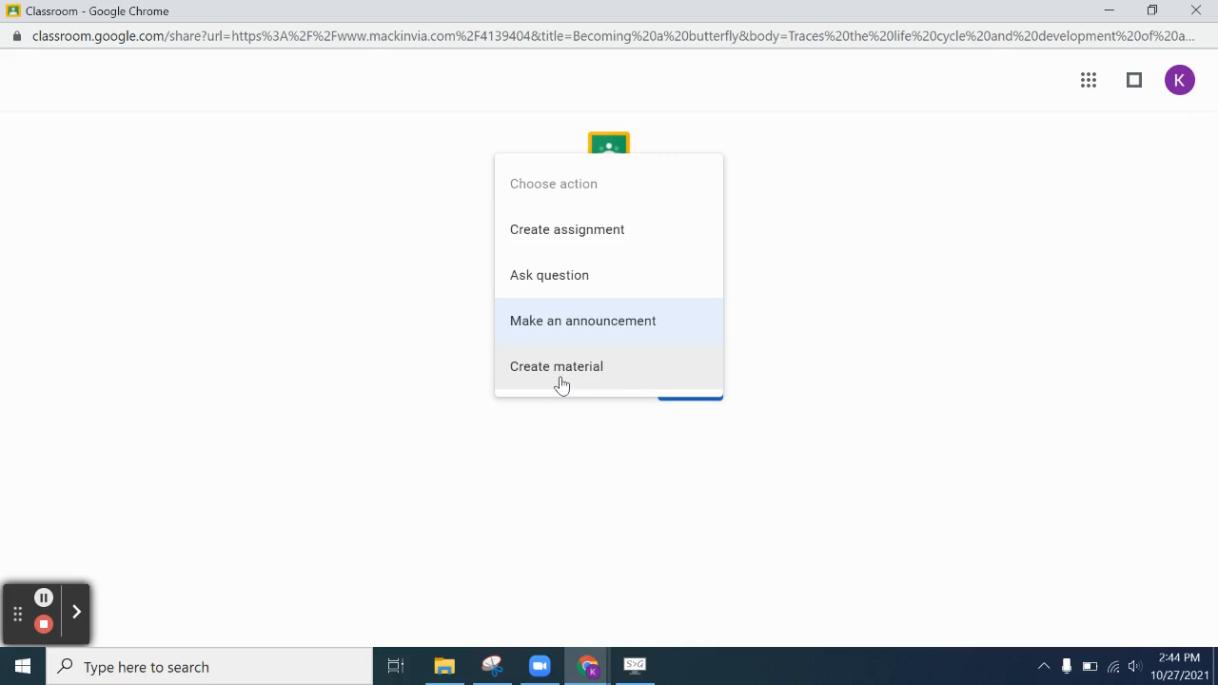
pyautogui.click(562, 380)
pyautogui.click(614, 321)
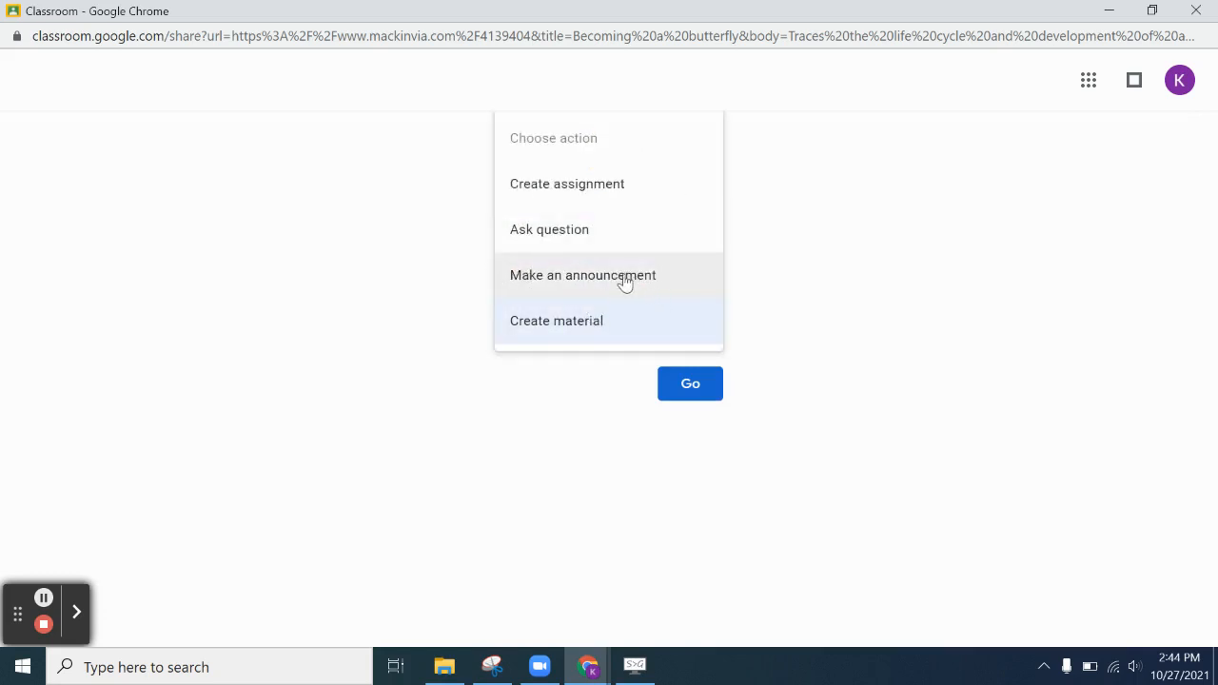
pyautogui.click(550, 323)
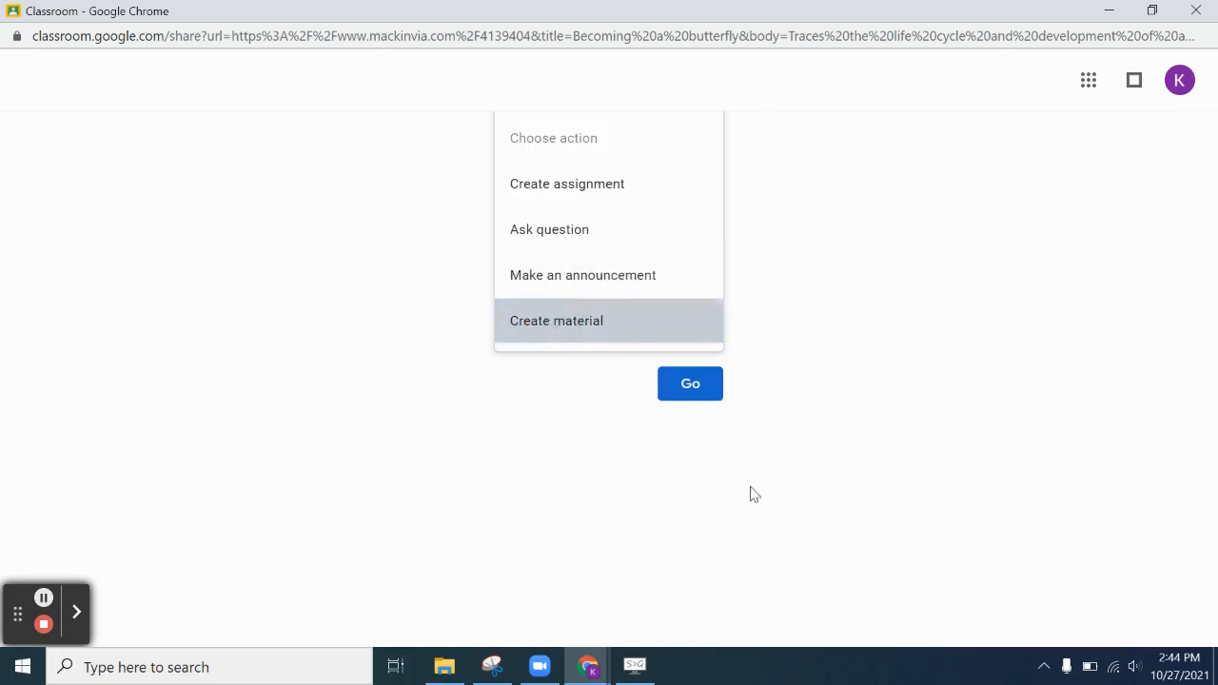
pyautogui.click(691, 383)
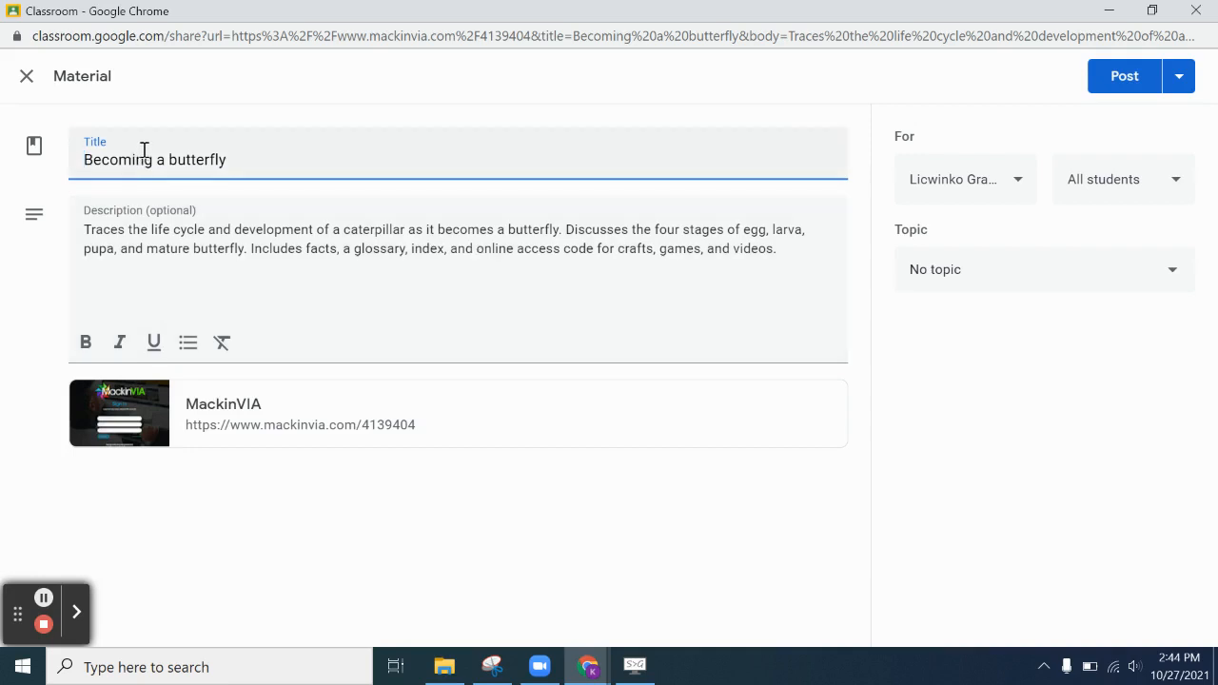
# Step: Prefix title with "#015:" and description with bold-italic "Read the following text tonight so we can discuss what we learned before our activity tomorrow." and bold "Book Summary:"
pyautogui.moveTo(86, 159); pyautogui.dragTo(237, 159)
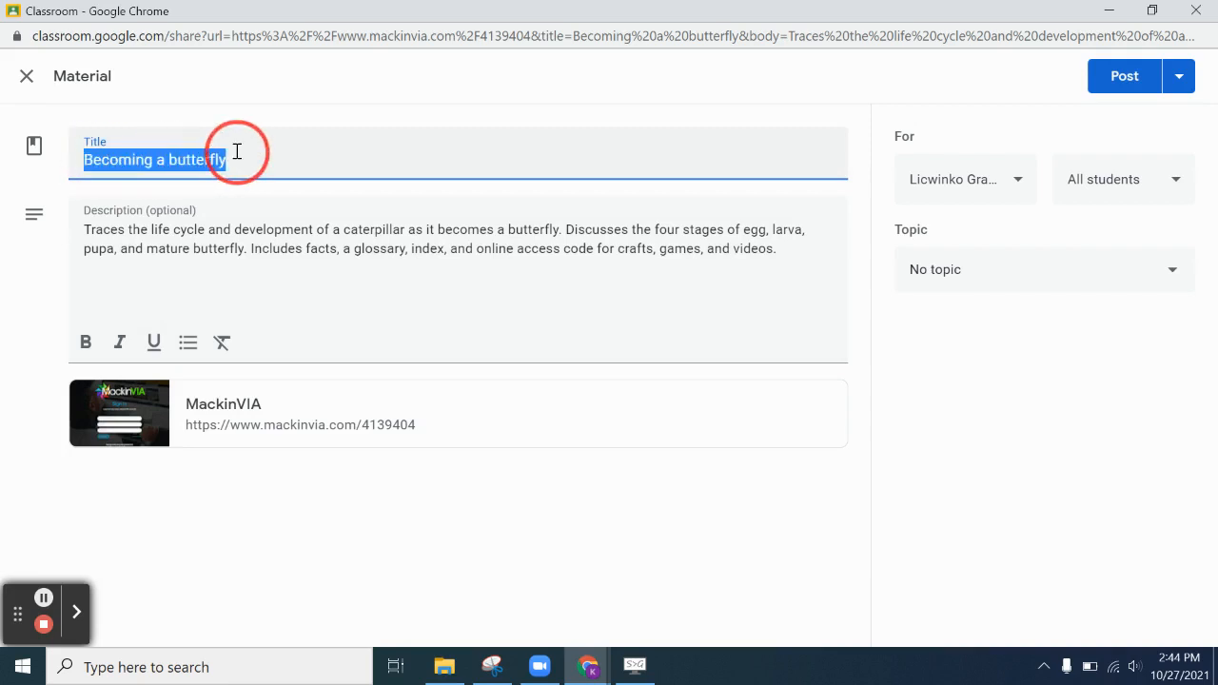
pyautogui.moveTo(84, 226); pyautogui.dragTo(778, 262)
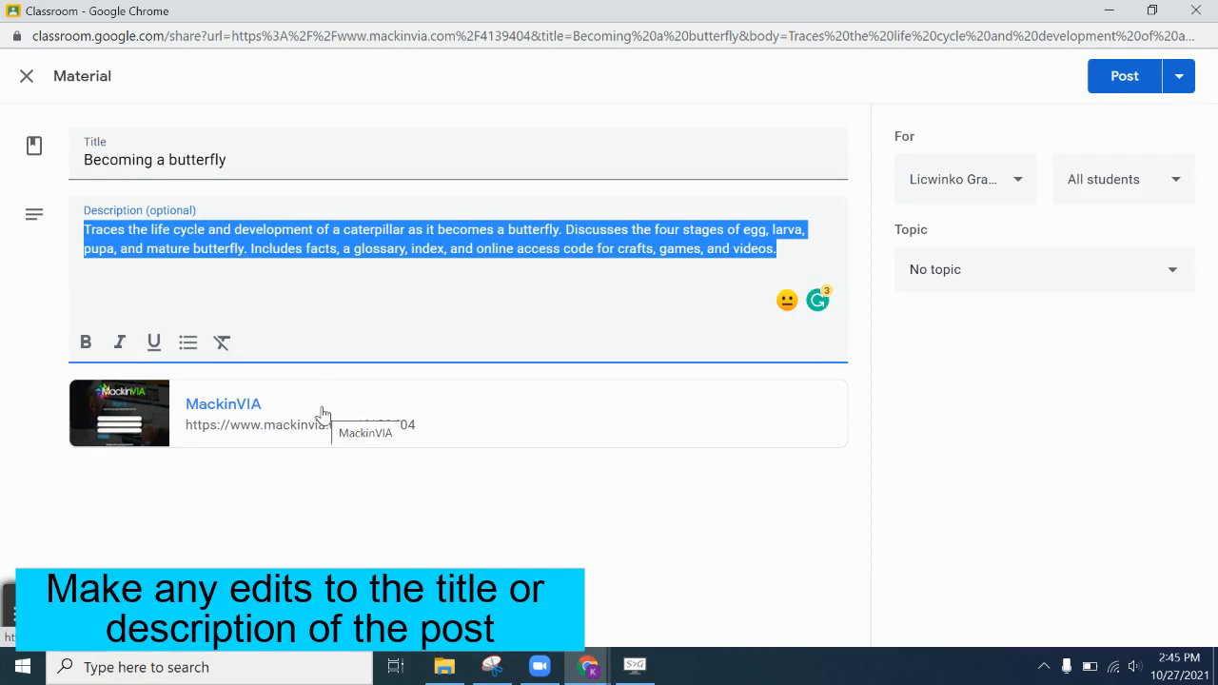
pyautogui.click(783, 248)
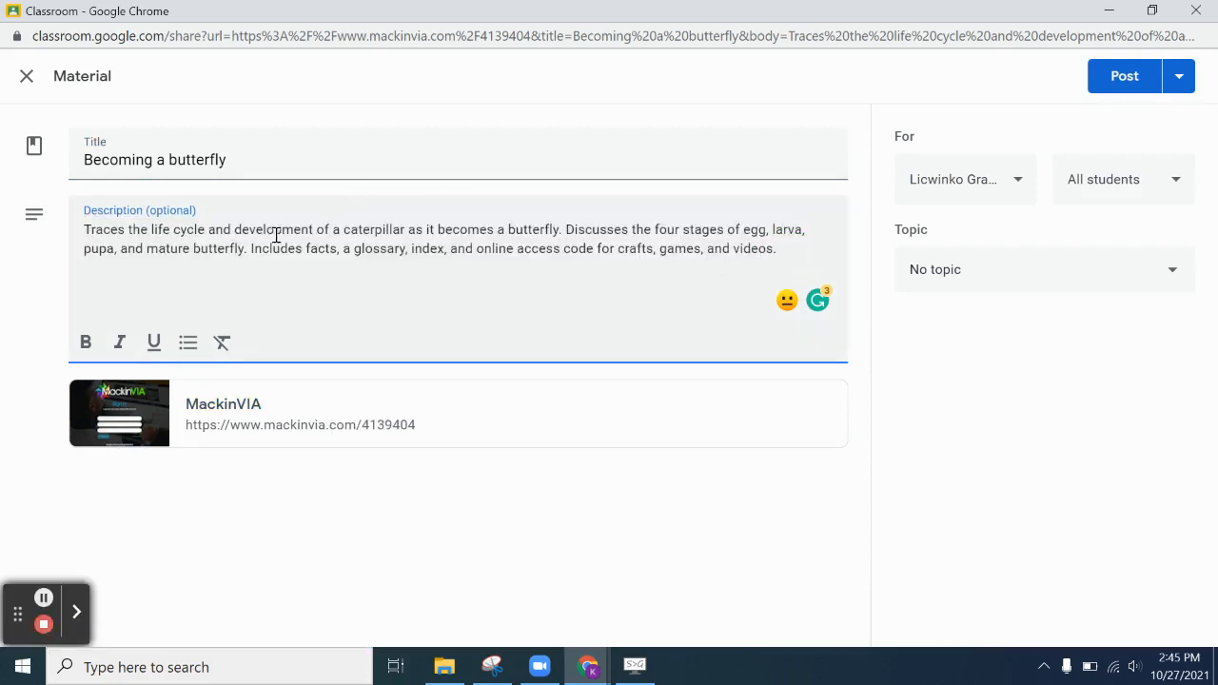
pyautogui.click(78, 160)
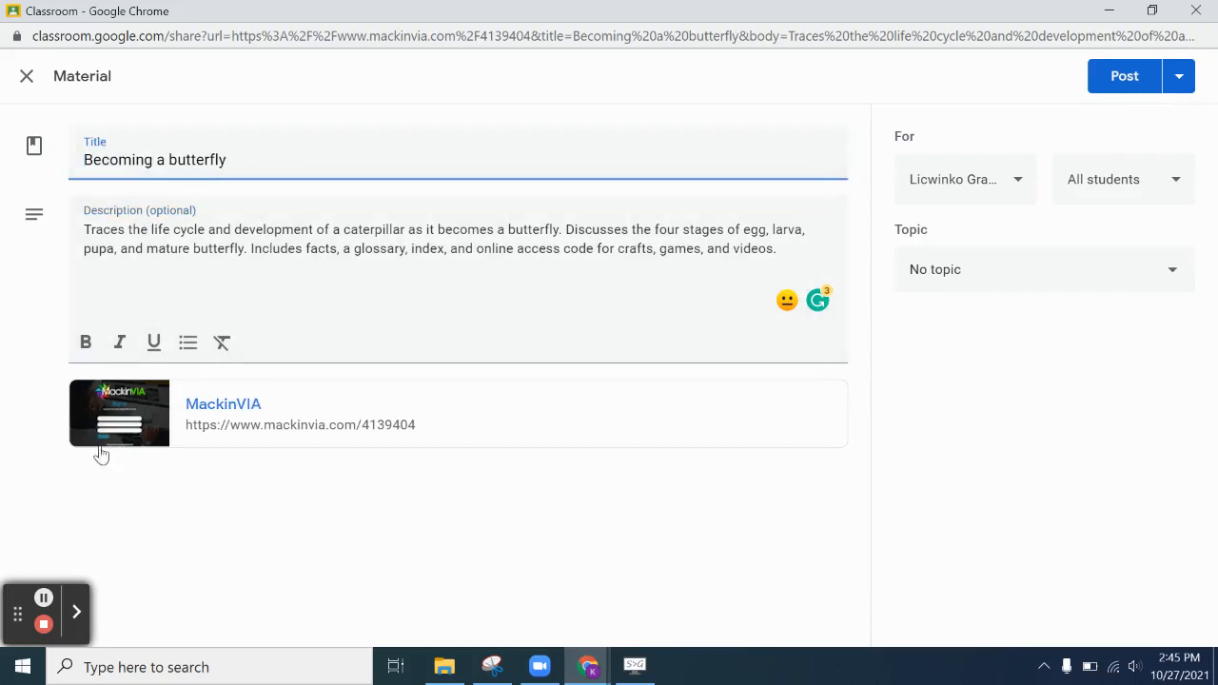
pyautogui.click(86, 226)
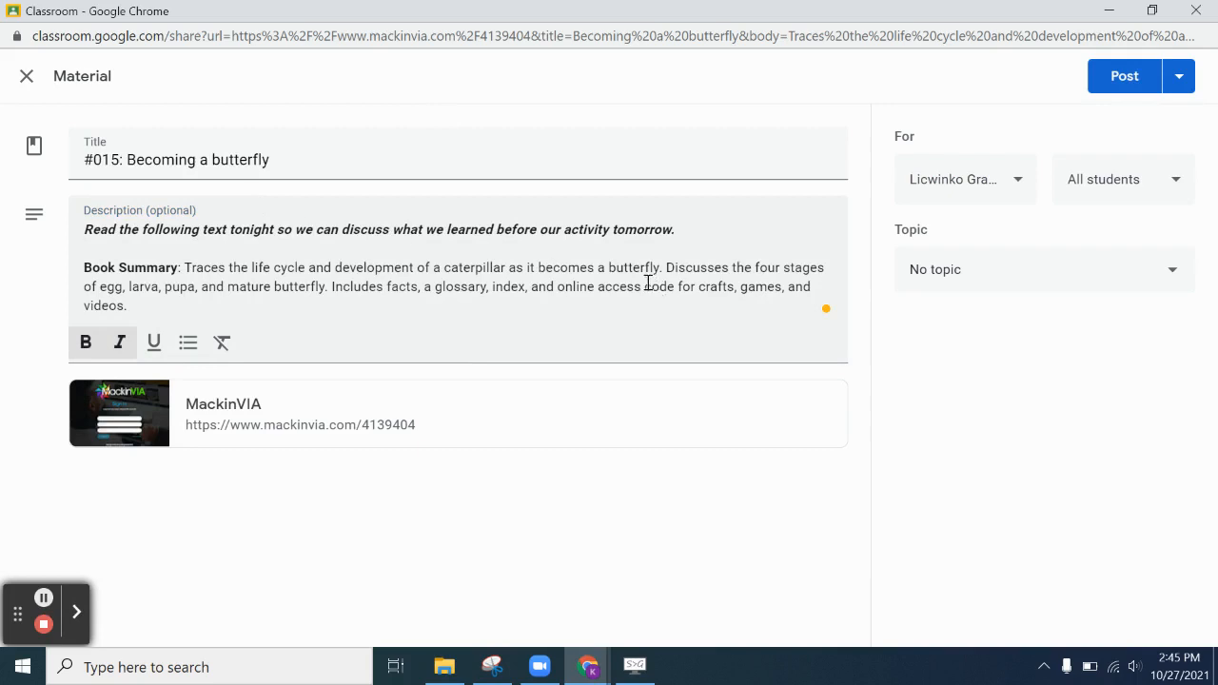
# Step: Assign the material to the "11/01-11/03 Work" topic
pyautogui.click(1048, 268)
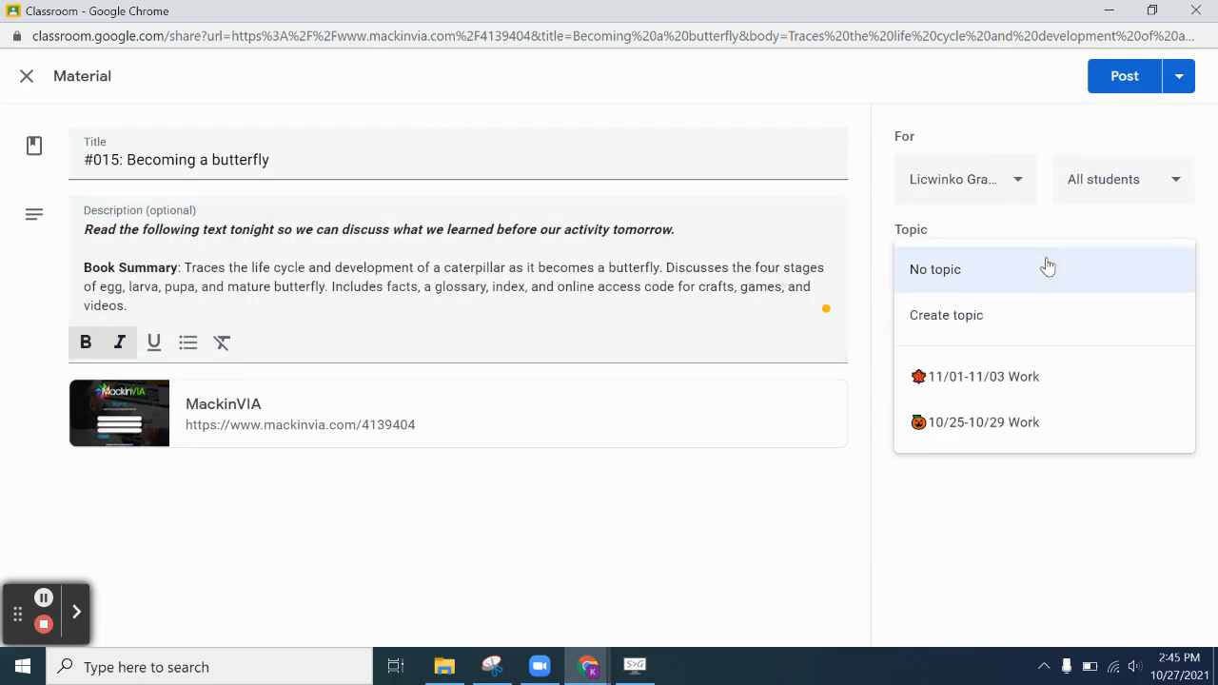
pyautogui.click(956, 384)
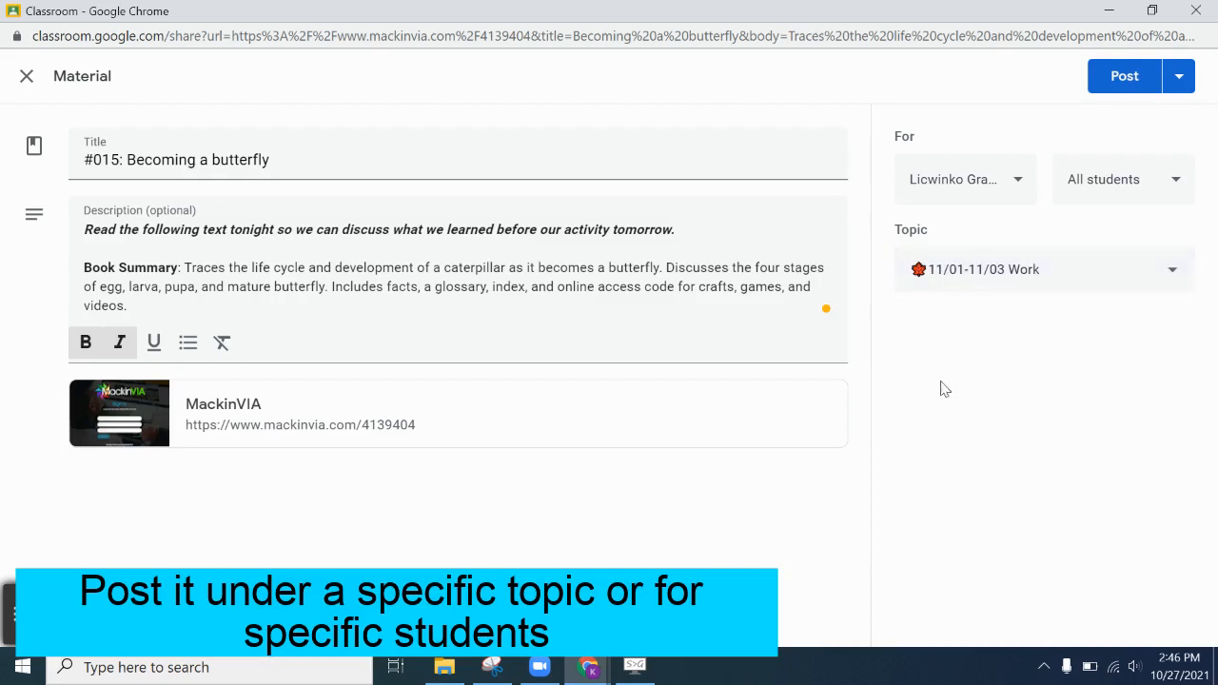
pyautogui.click(947, 283)
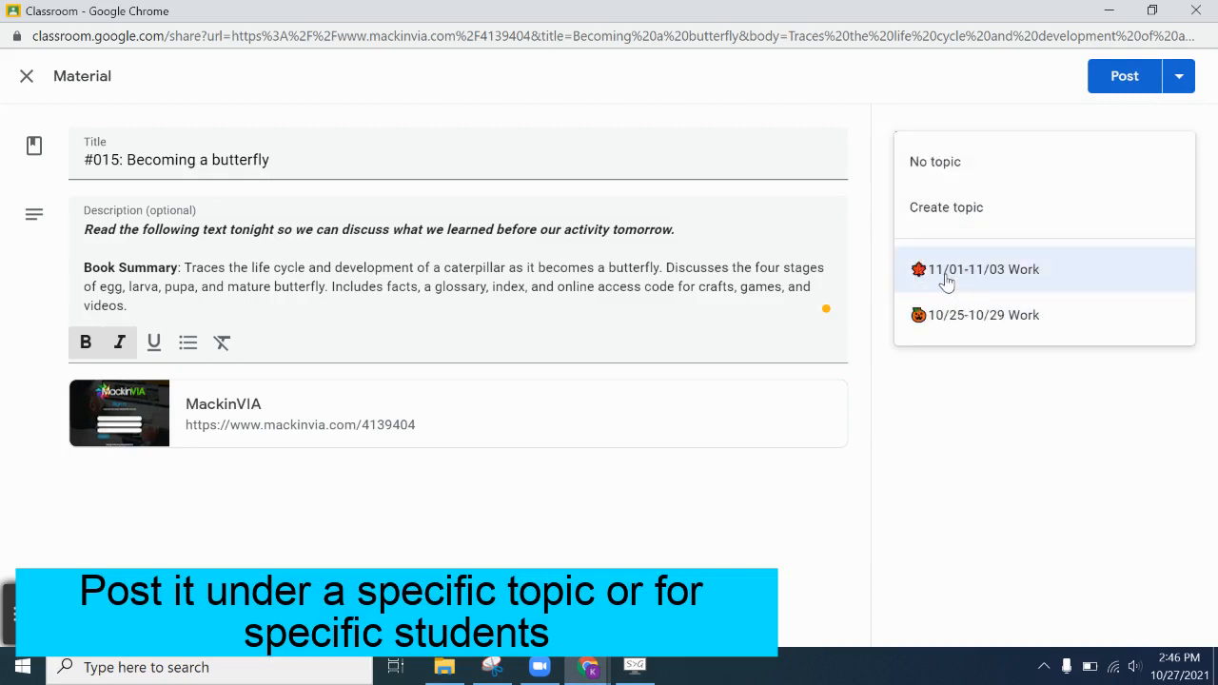
pyautogui.click(947, 276)
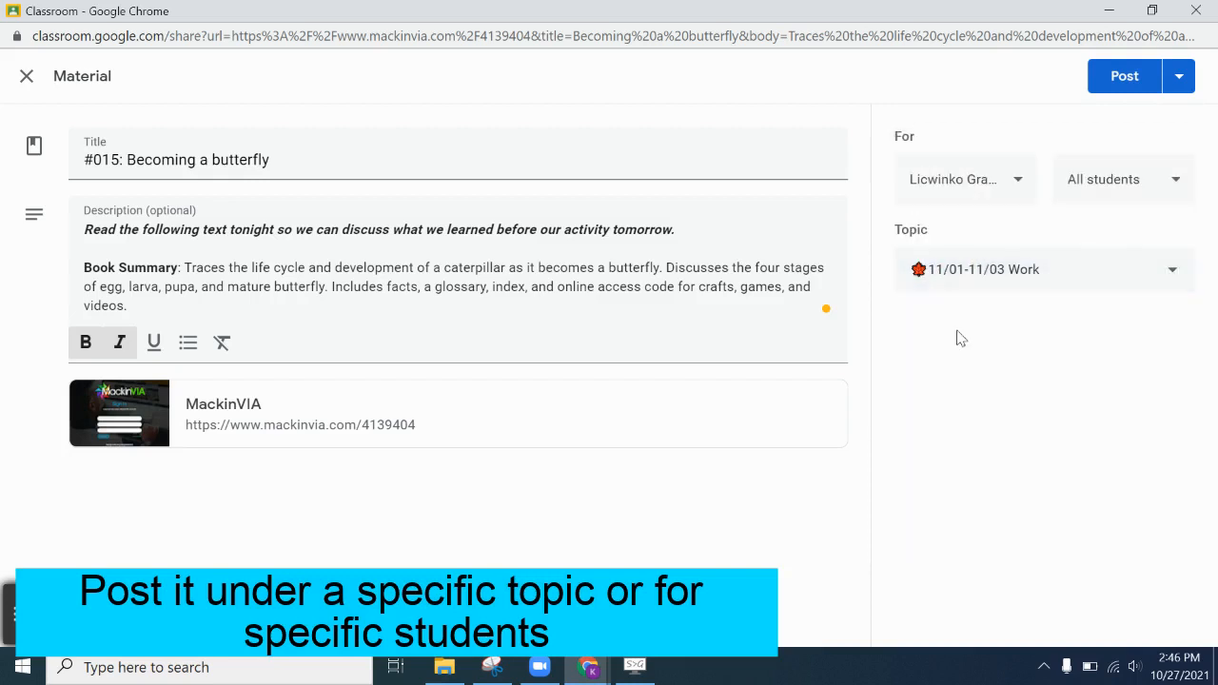
# Step: Try clearing All students from the material's recipients, and select All students again
pyautogui.click(1075, 190)
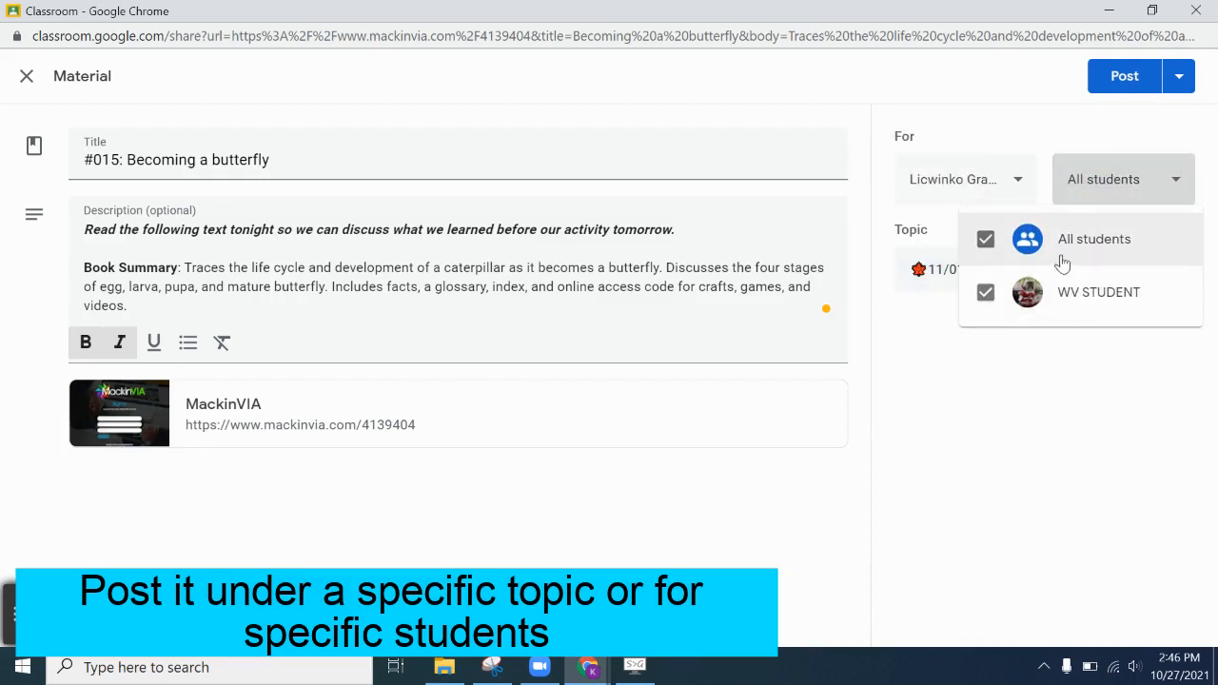
pyautogui.click(1001, 245)
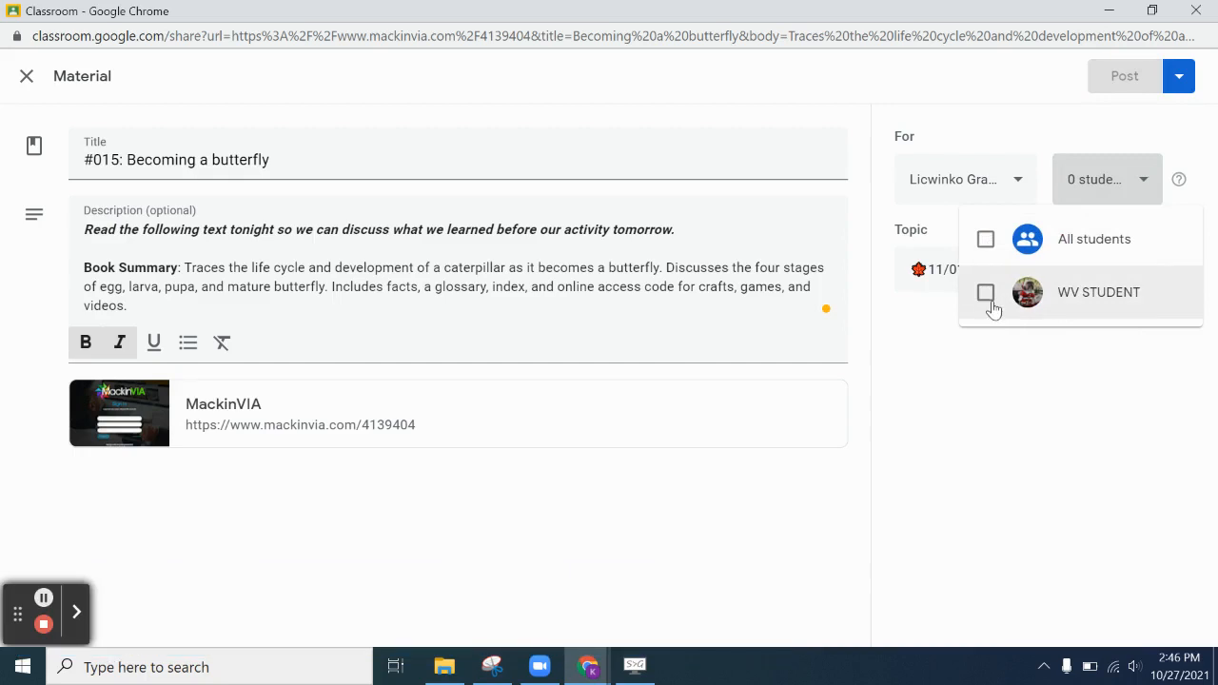
pyautogui.click(985, 240)
pyautogui.click(986, 244)
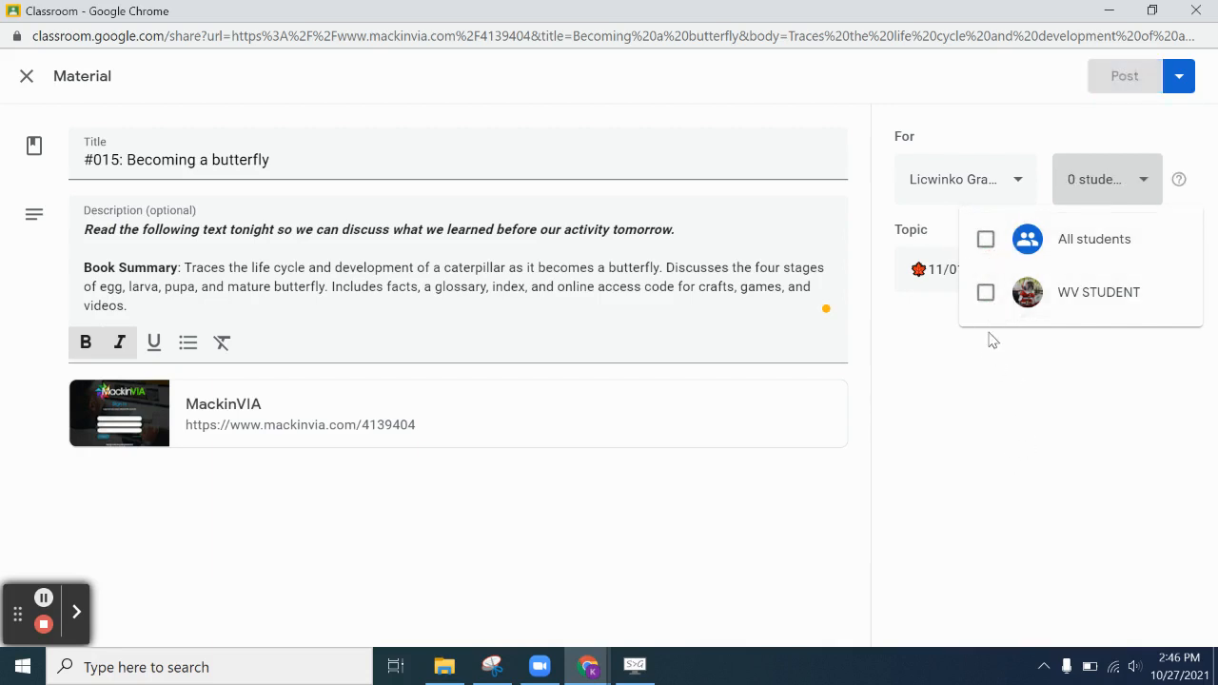
pyautogui.click(985, 241)
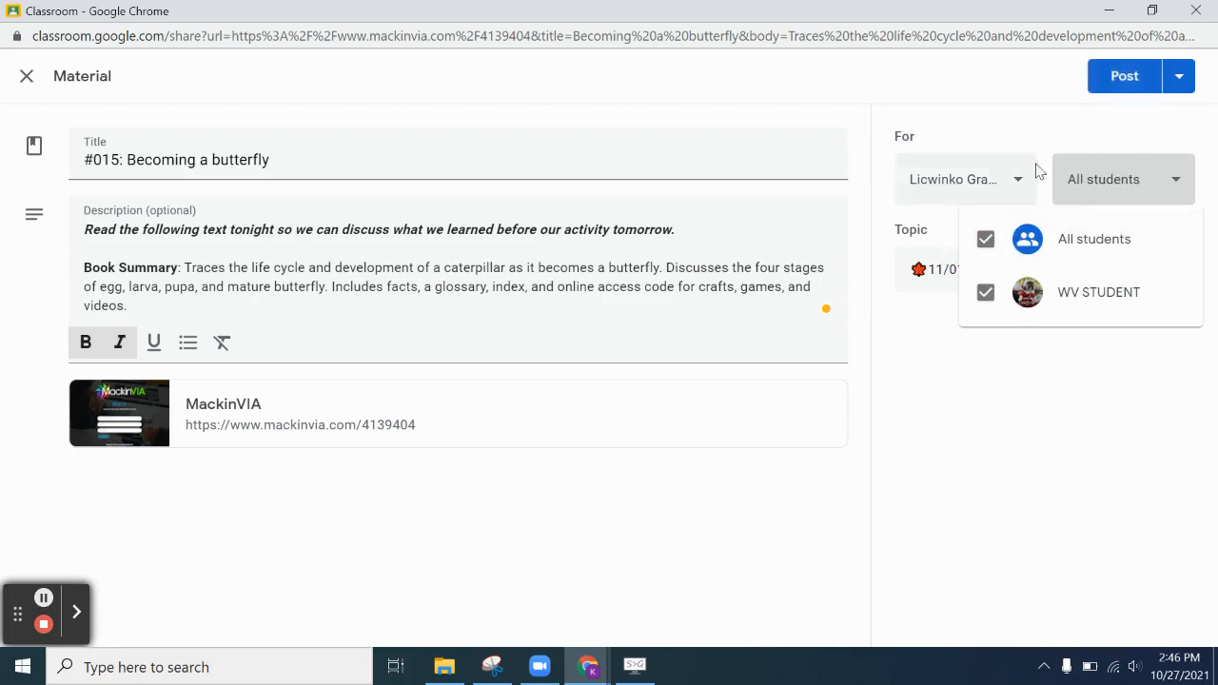
pyautogui.click(1019, 129)
# Step: Post the material to the Grade 2 sample classroom and view the class page
pyautogui.click(1124, 78)
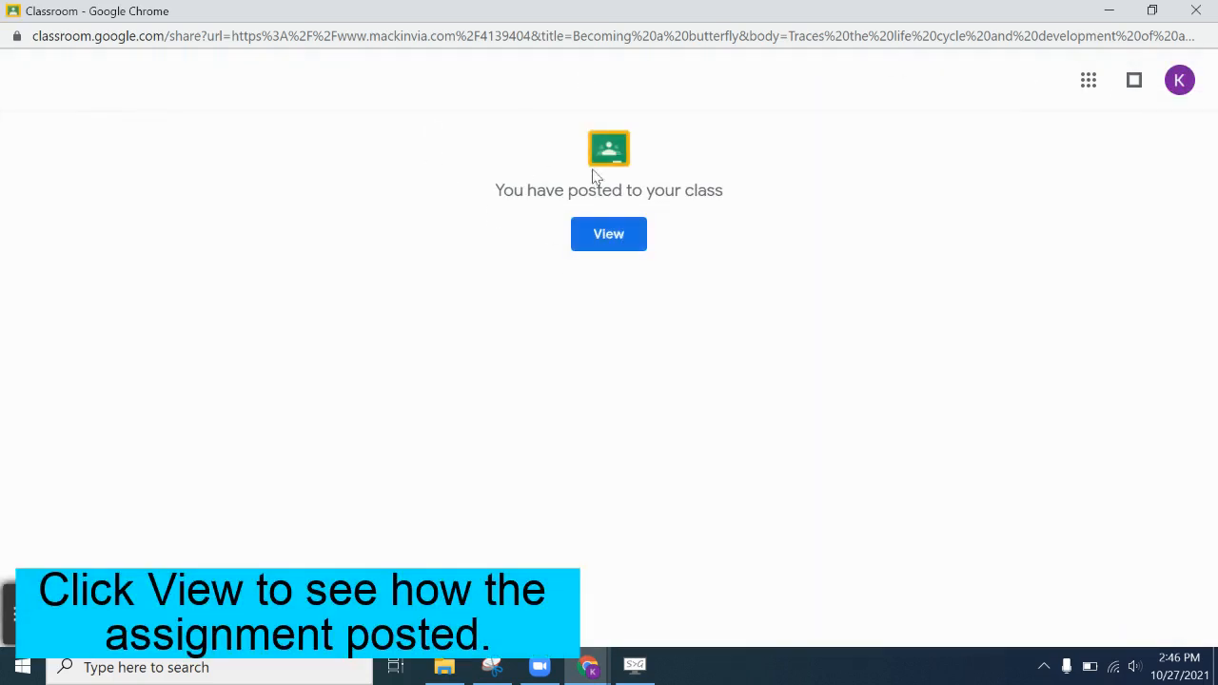
pyautogui.click(588, 240)
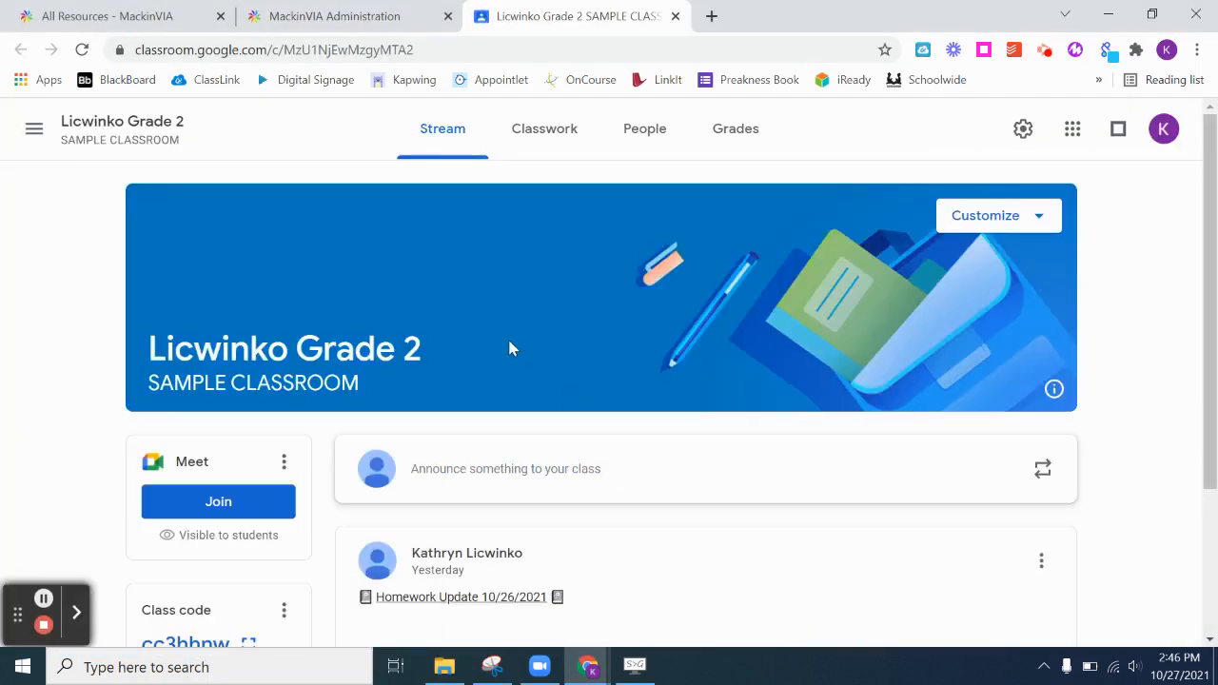
# Step: Expand "#015: Becoming a butterfly" in the class's classwork and open its full material page
pyautogui.click(530, 153)
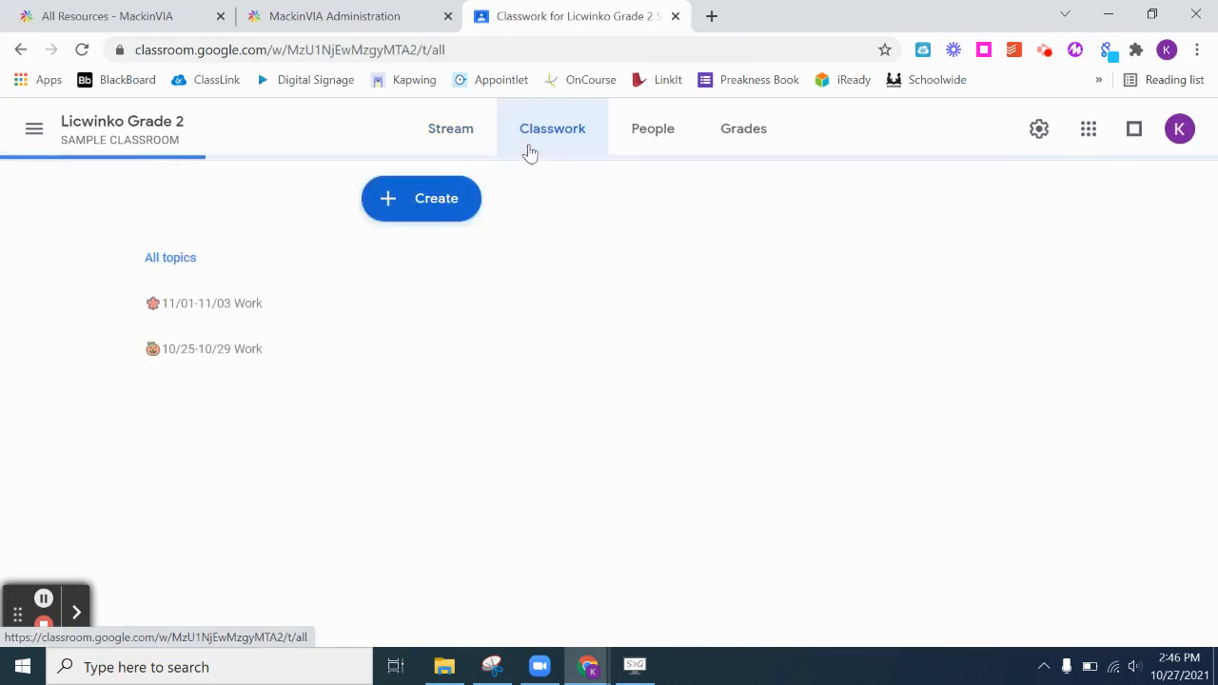
pyautogui.click(489, 335)
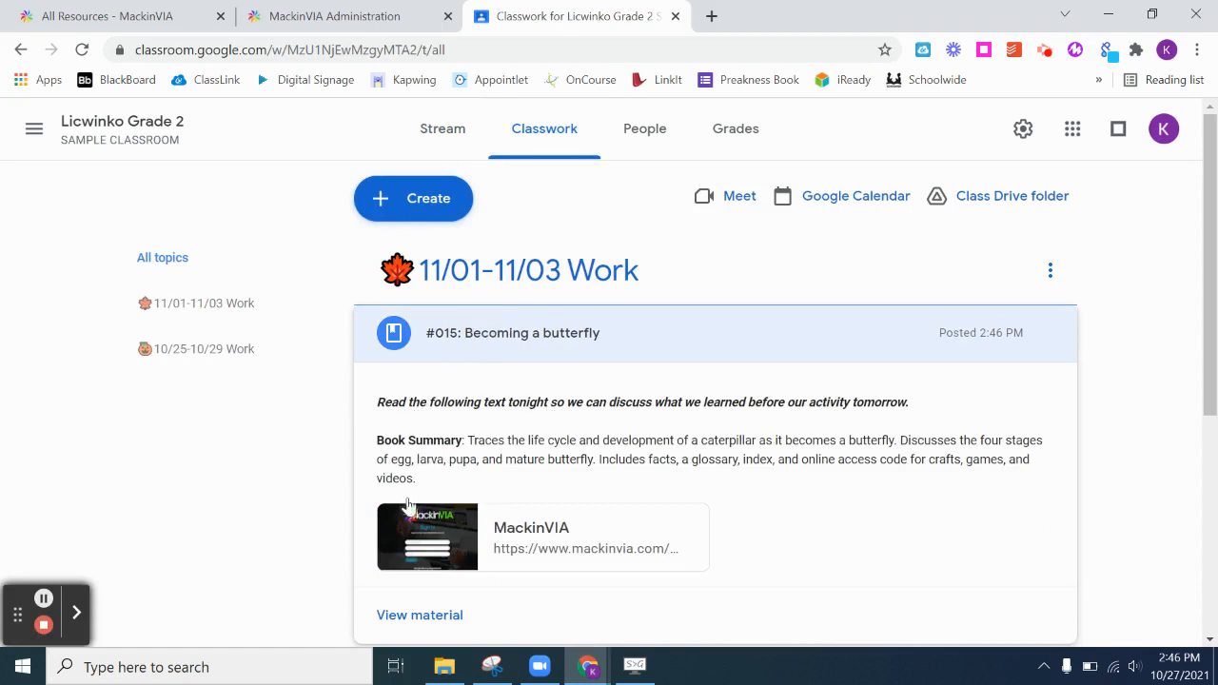
pyautogui.click(433, 618)
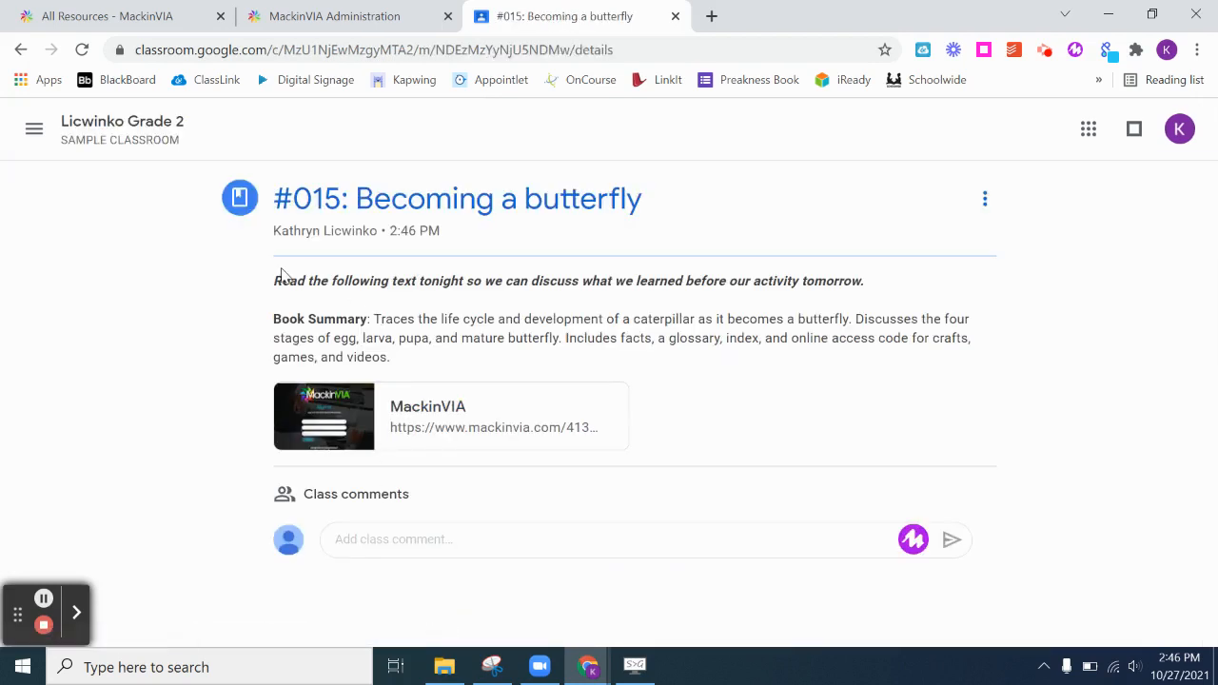